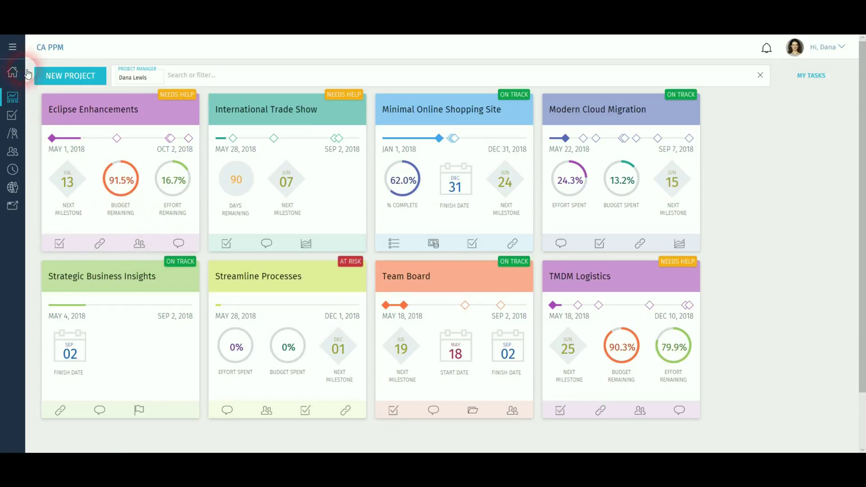
Expand and collapse the navigation panel, then read a mention's conversation from notifications
{"action": "left_click", "coordinate": [14, 46]}
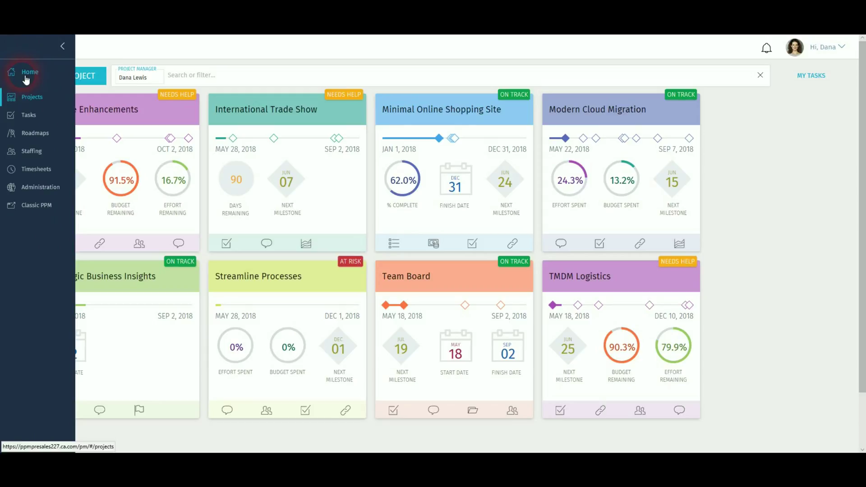
{"action": "left_click", "coordinate": [63, 48]}
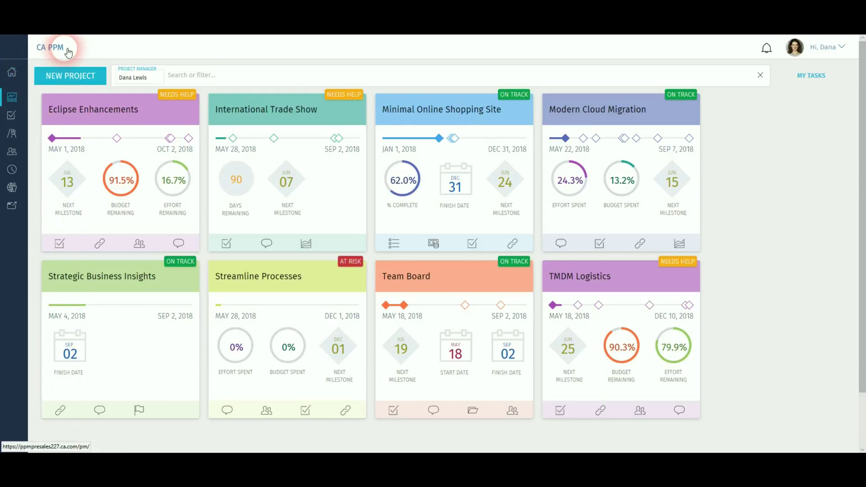
{"action": "left_click", "coordinate": [767, 48]}
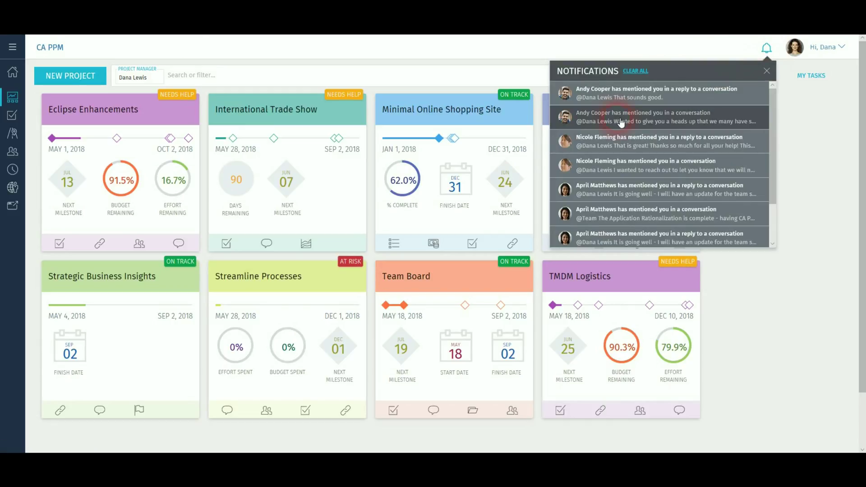
{"action": "left_click", "coordinate": [619, 120]}
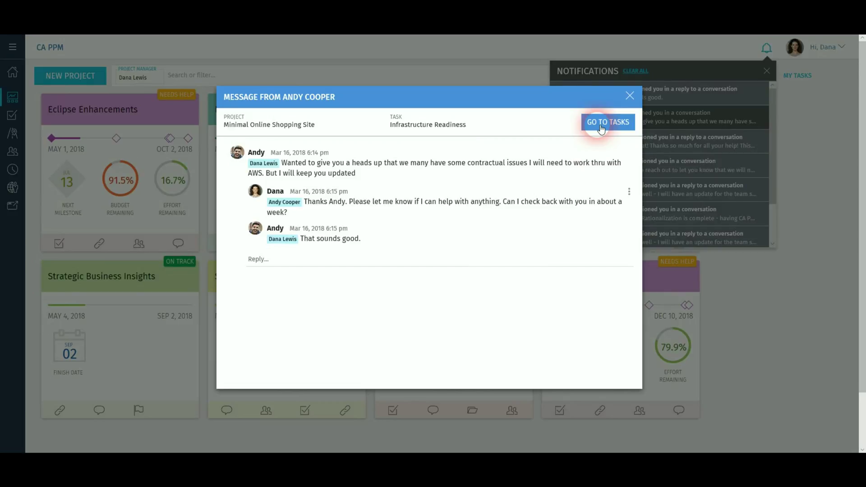
{"action": "left_click", "coordinate": [629, 96]}
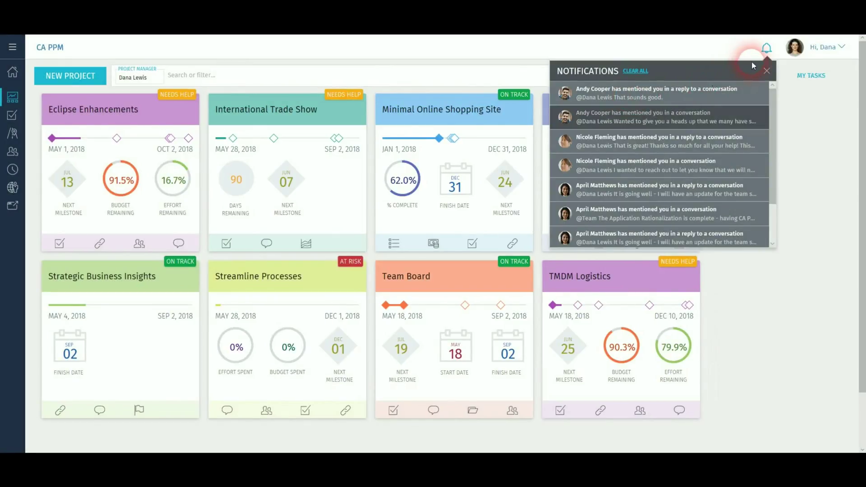
{"action": "left_click", "coordinate": [767, 73]}
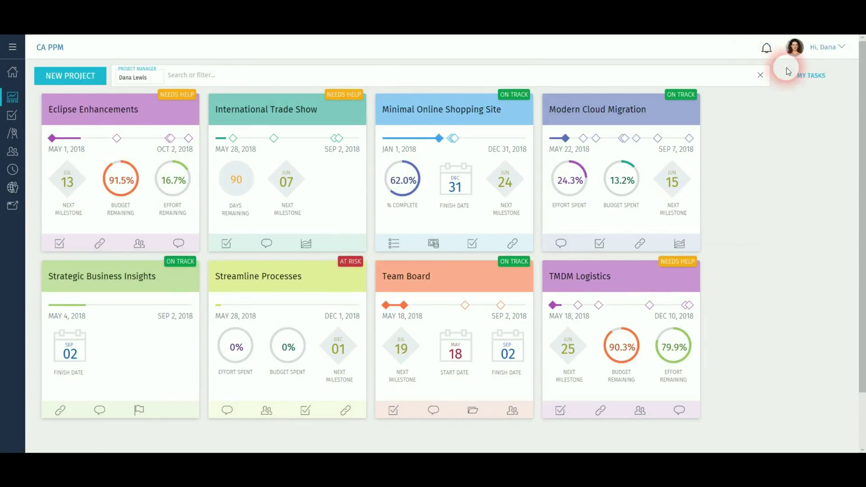
Review personal settings, keeping the unit of measure at FTE, and check the staffing options
{"action": "left_click", "coordinate": [841, 47]}
{"action": "left_click", "coordinate": [829, 64]}
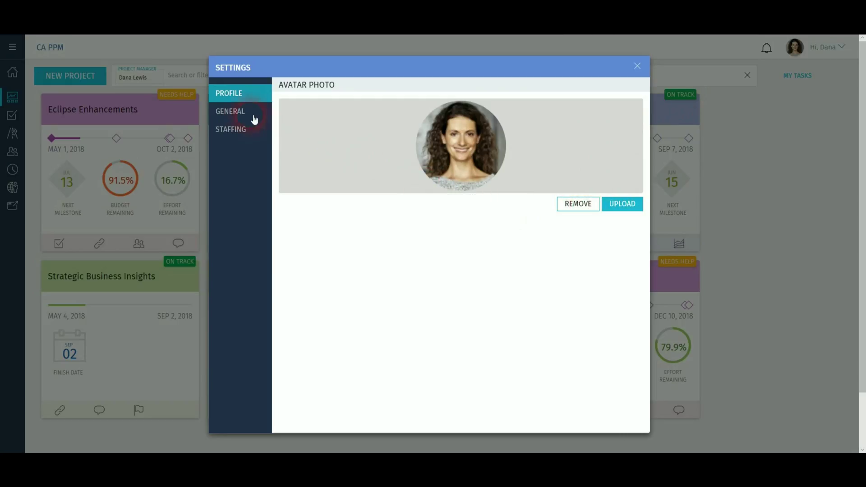
{"action": "left_click", "coordinate": [236, 112]}
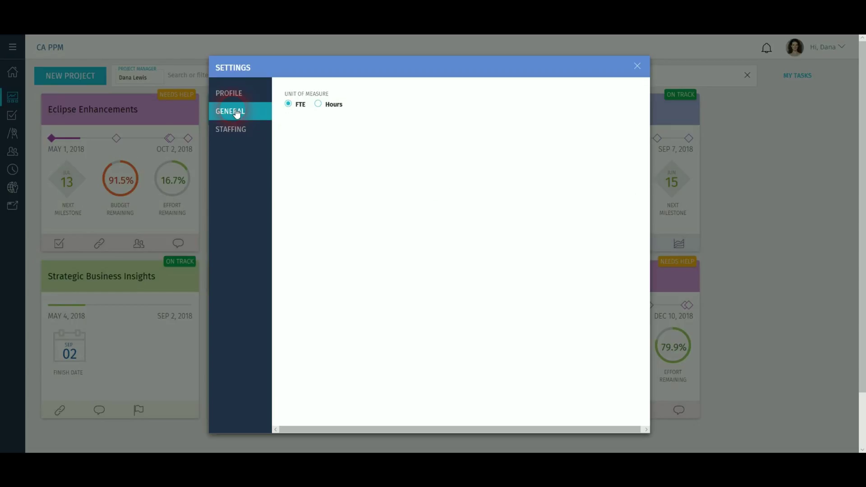
{"action": "left_click", "coordinate": [334, 108]}
{"action": "left_click", "coordinate": [300, 107]}
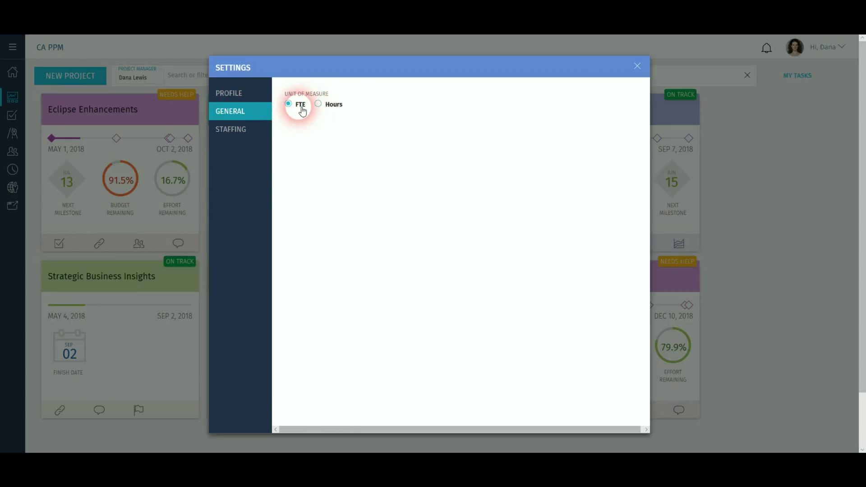
{"action": "left_click", "coordinate": [245, 130]}
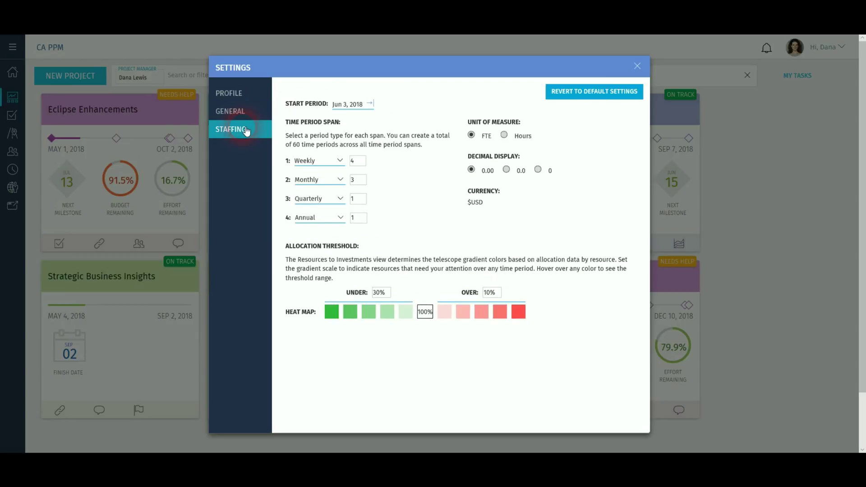
{"action": "left_click", "coordinate": [345, 112]}
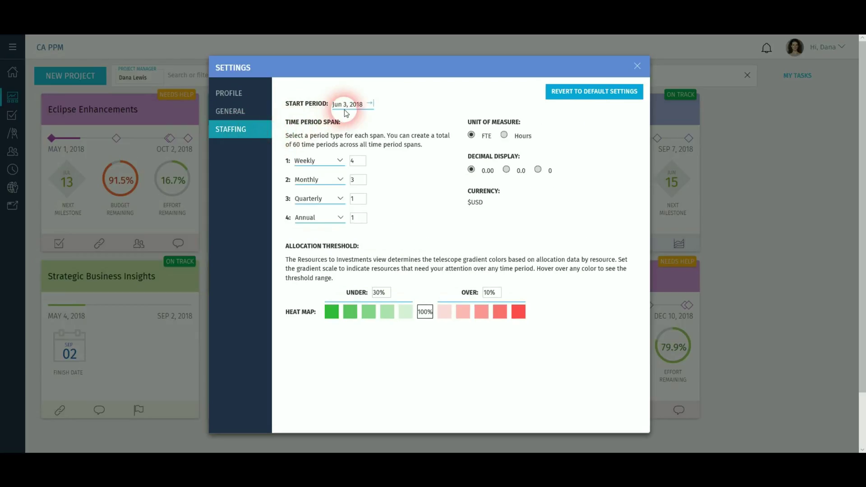
{"action": "left_click", "coordinate": [496, 130]}
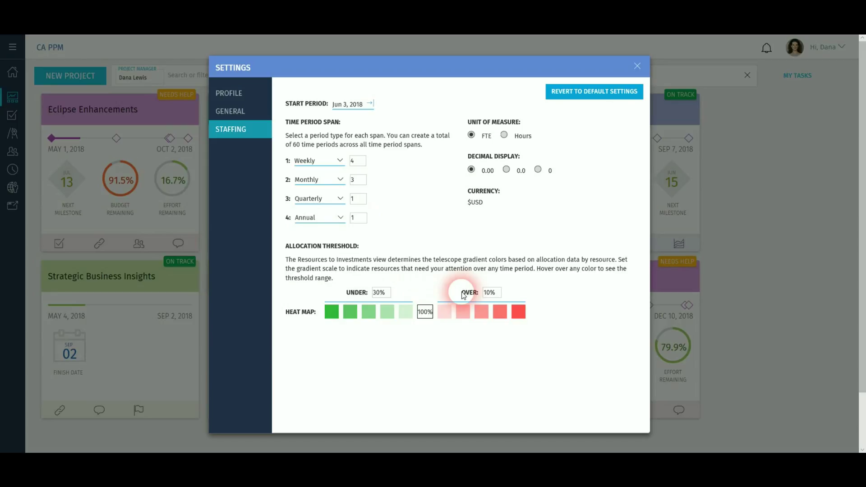
{"action": "left_click", "coordinate": [638, 68]}
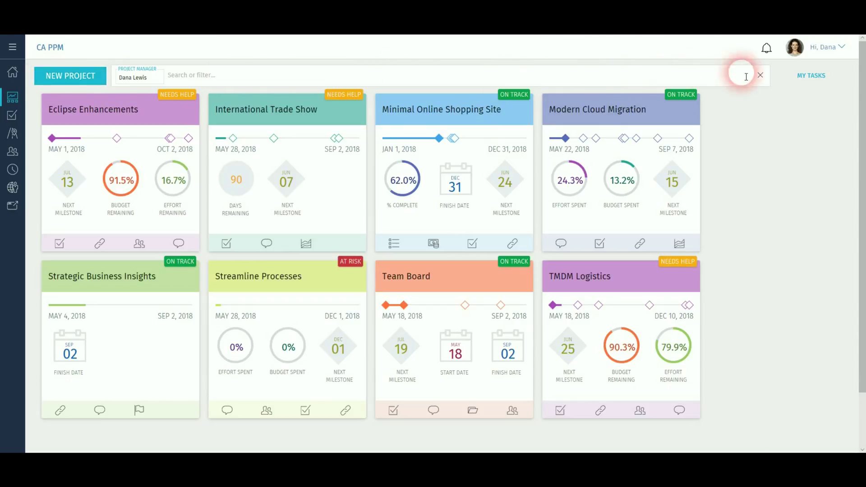
Switch to My Tasks and view the Personnel task's To Do, Team and Details tabs
{"action": "left_click", "coordinate": [811, 77]}
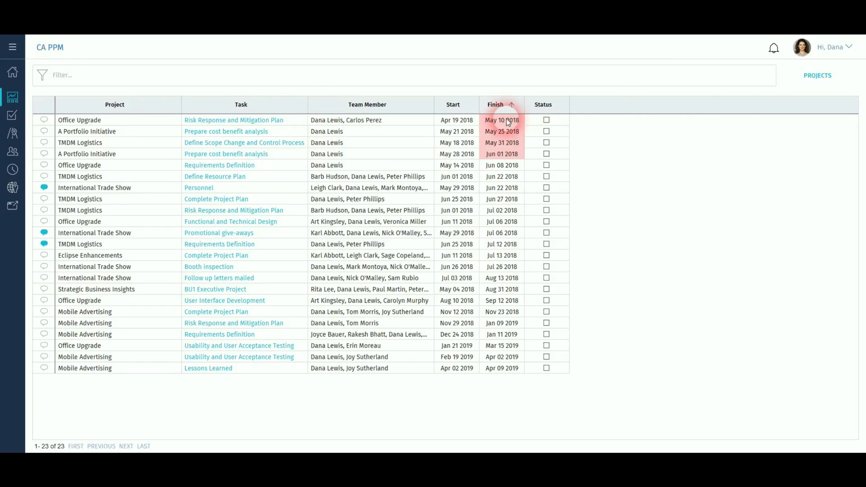
{"action": "left_click", "coordinate": [45, 187]}
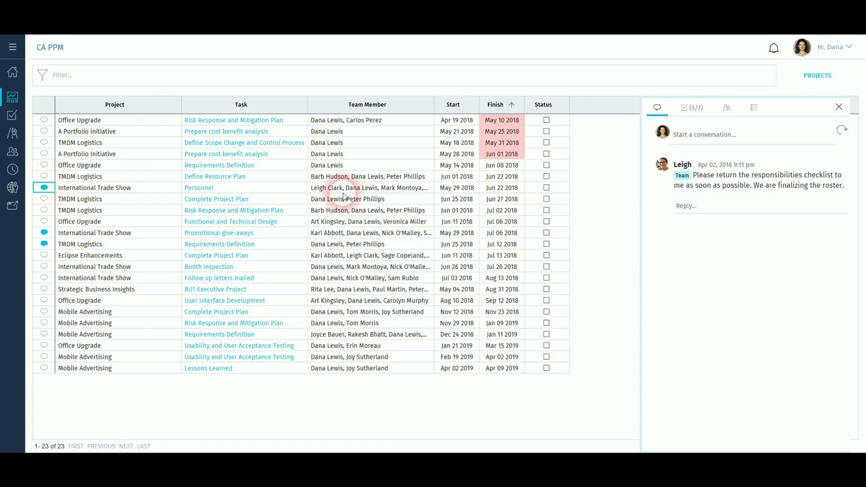
{"action": "left_click", "coordinate": [694, 114]}
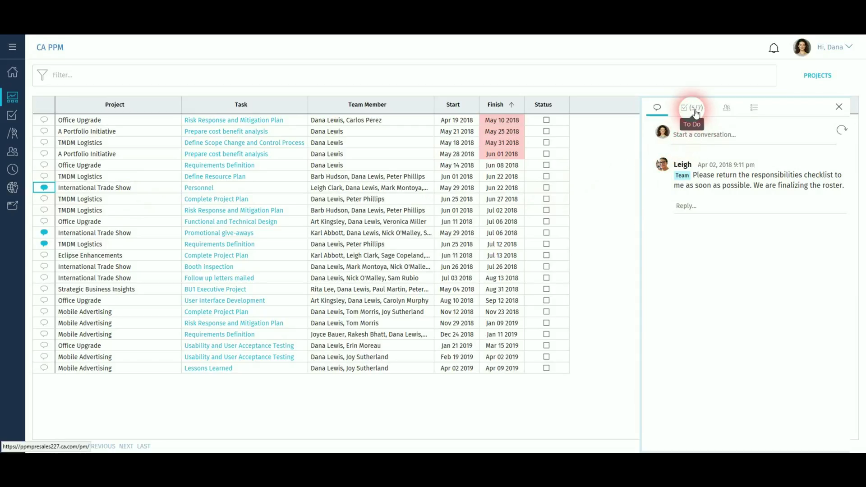
{"action": "left_click", "coordinate": [695, 113]}
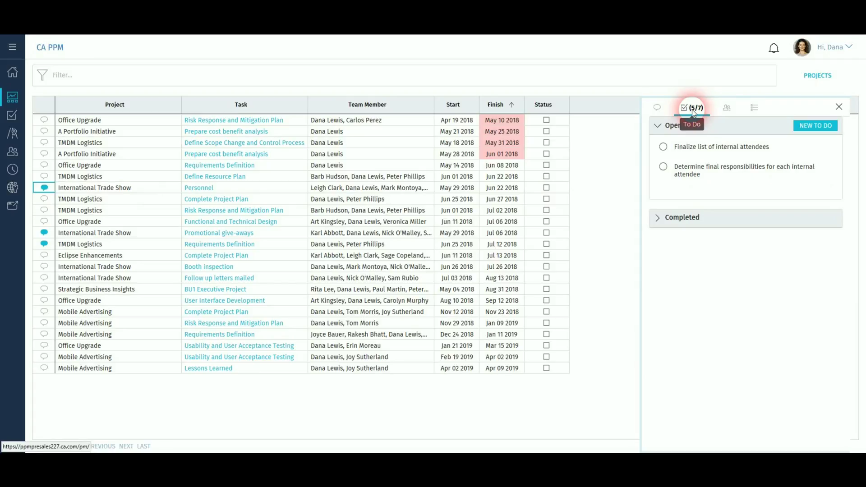
{"action": "left_click", "coordinate": [728, 109]}
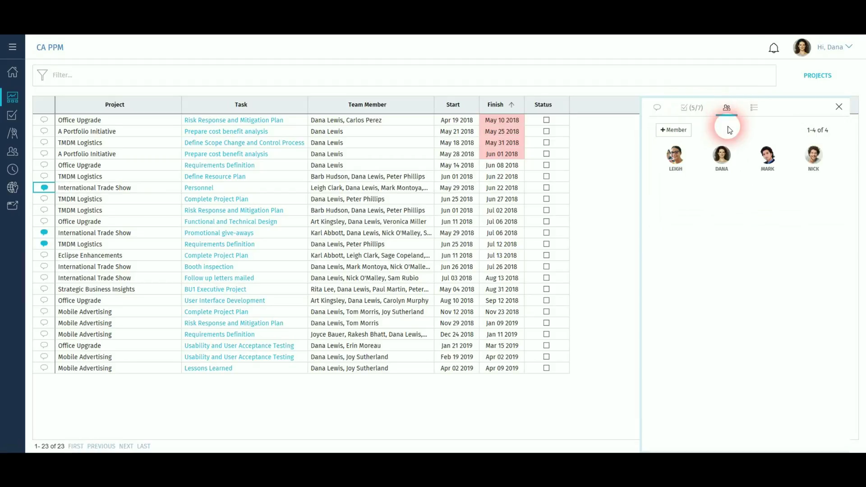
{"action": "left_click", "coordinate": [755, 110]}
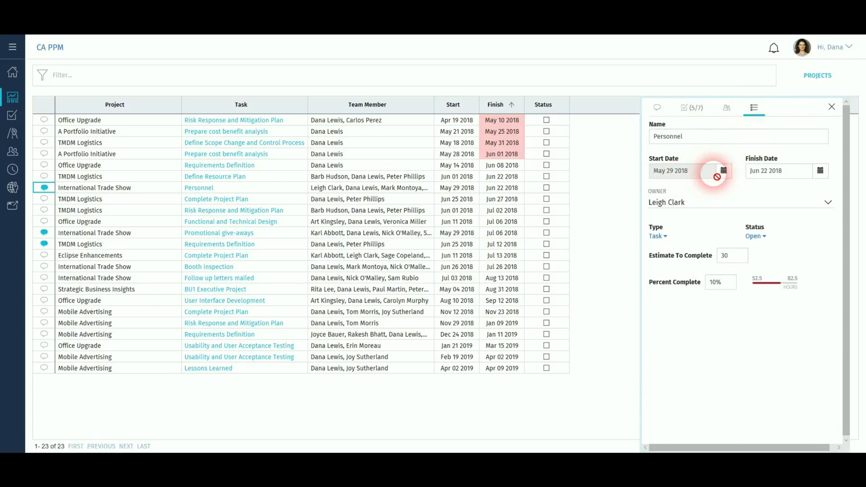
{"action": "left_click", "coordinate": [832, 108]}
{"action": "left_click", "coordinate": [821, 78]}
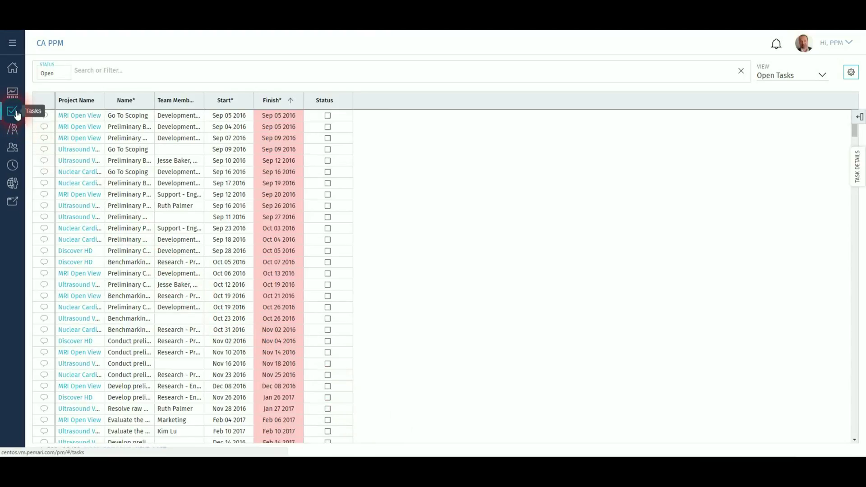
Switch the task list to the My Team view
{"action": "left_click", "coordinate": [110, 77]}
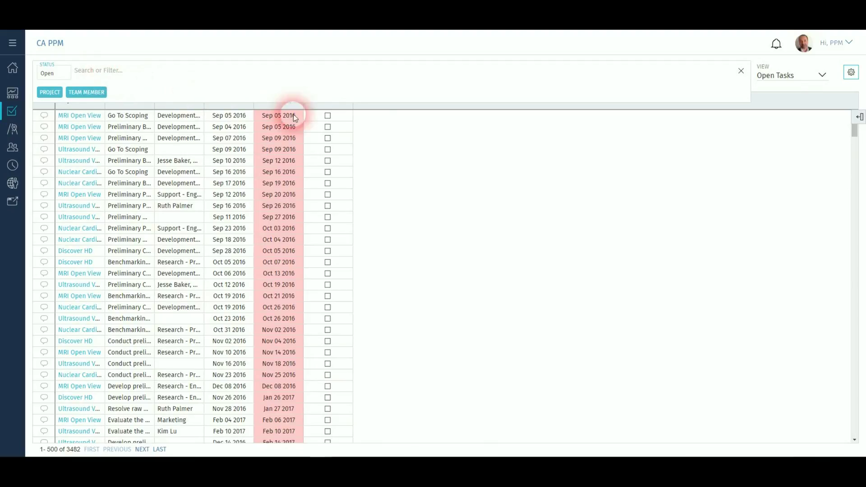
{"action": "left_click", "coordinate": [397, 126]}
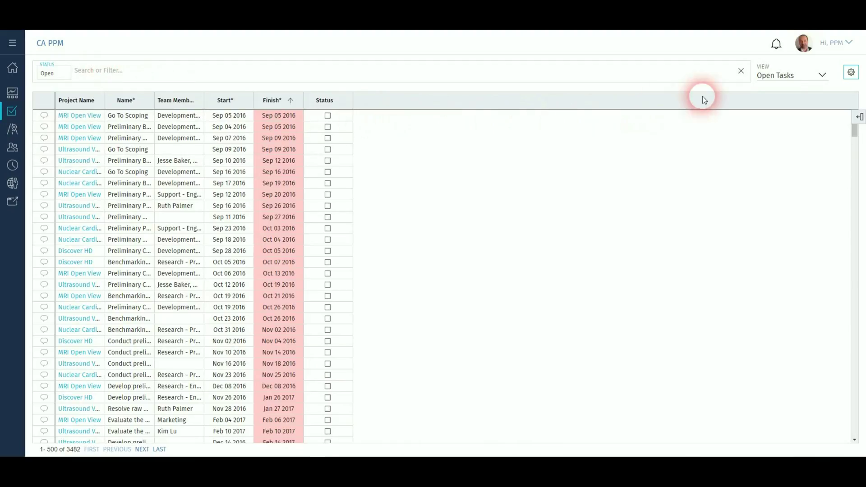
{"action": "left_click", "coordinate": [822, 76]}
{"action": "left_click", "coordinate": [810, 119]}
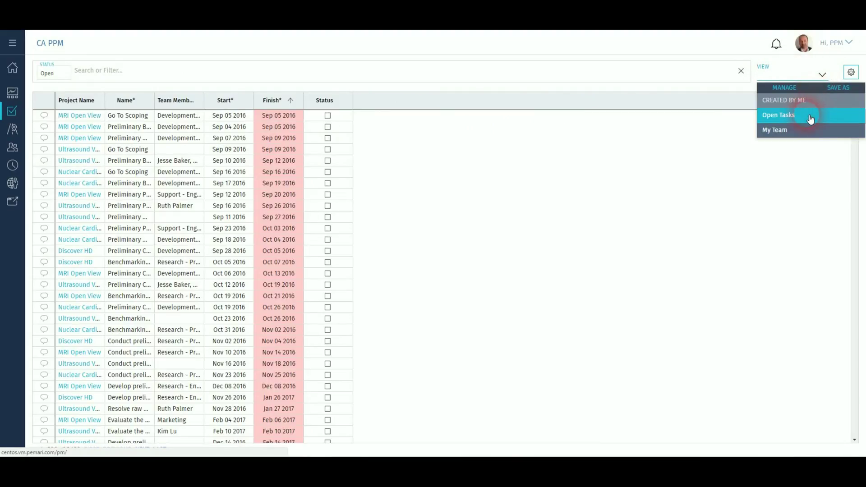
{"action": "left_click", "coordinate": [812, 131]}
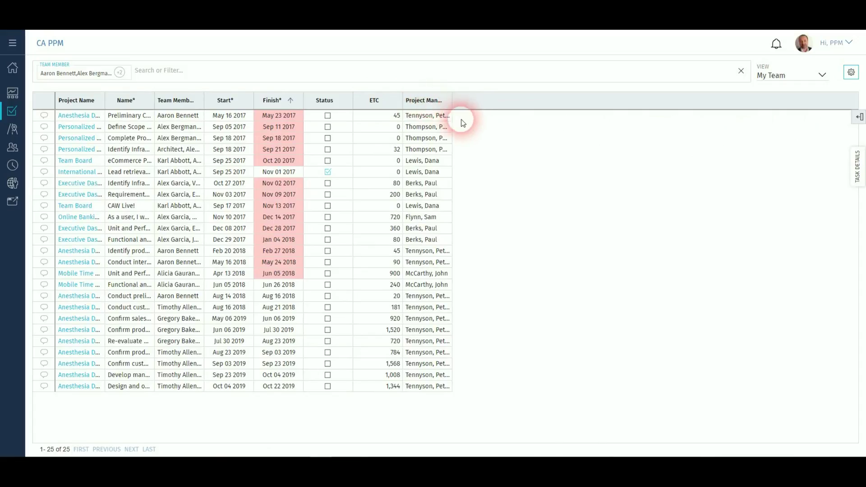
Set the grid's Money Decimal Display to 0
{"action": "left_click", "coordinate": [850, 76]}
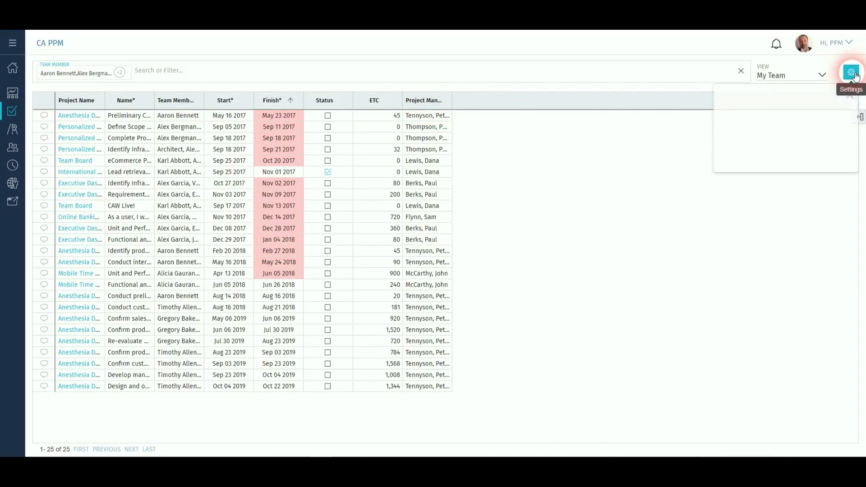
{"action": "left_click", "coordinate": [807, 113]}
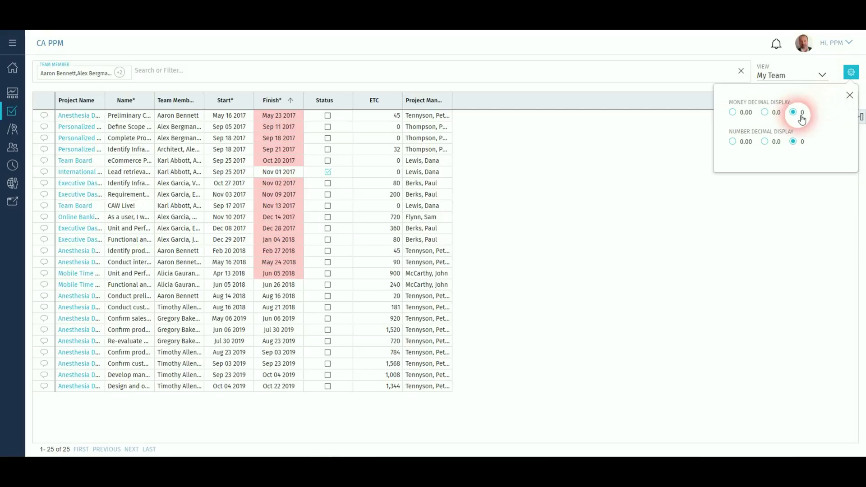
{"action": "left_click", "coordinate": [849, 95]}
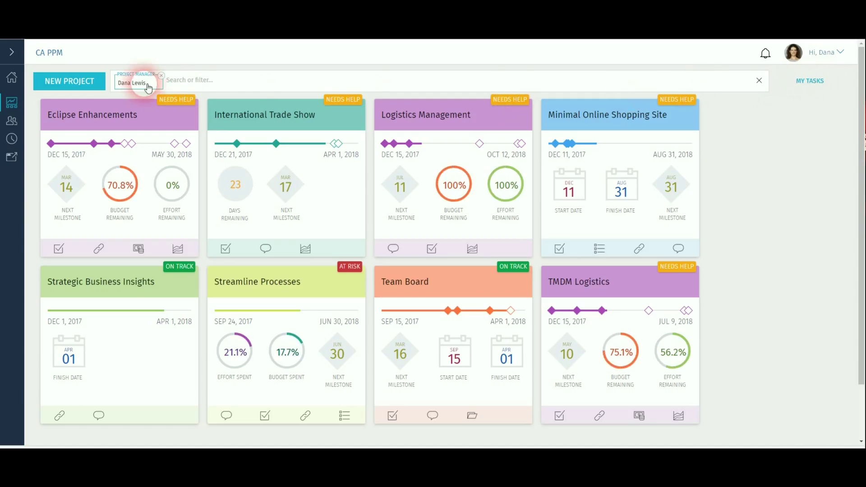
Filter projects by Team Member for the chosen person and remove the Project Manager filter
{"action": "left_click", "coordinate": [191, 85]}
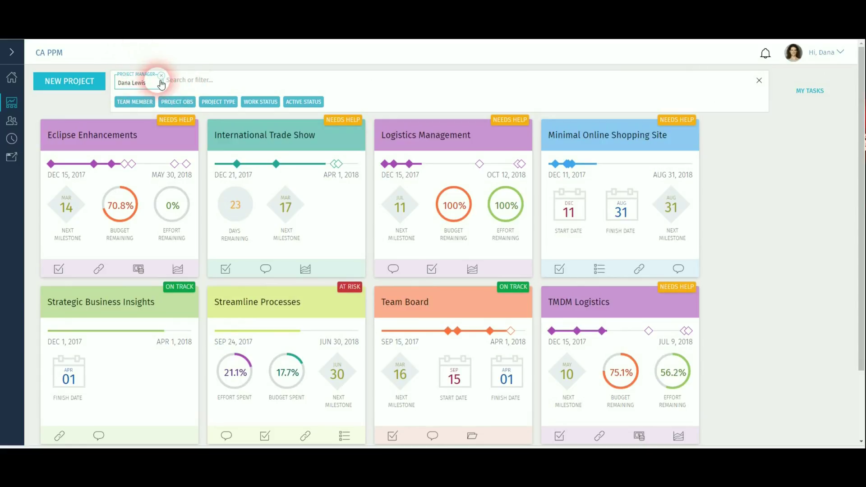
{"action": "mouse_move", "coordinate": [145, 83]}
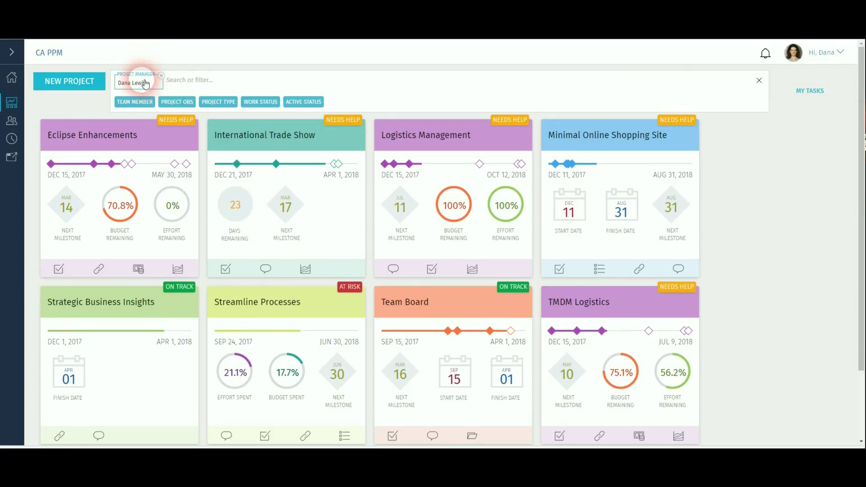
{"action": "left_click", "coordinate": [141, 105]}
{"action": "left_click", "coordinate": [183, 84]}
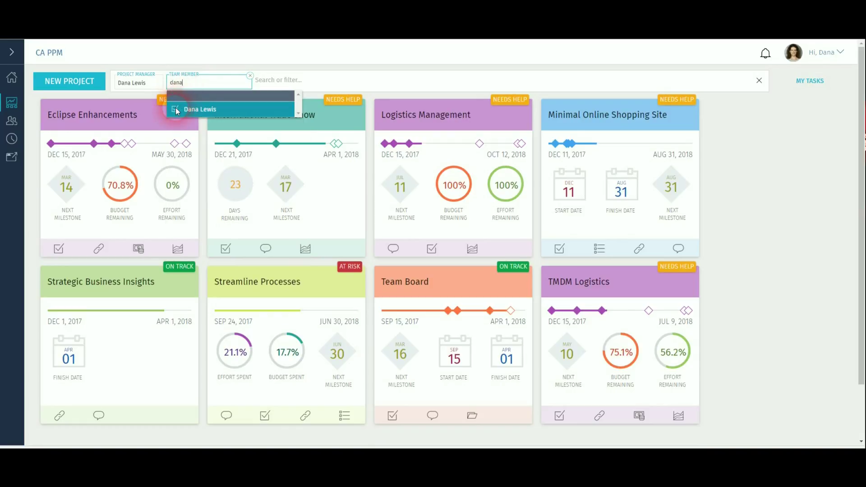
{"action": "left_click", "coordinate": [296, 80]}
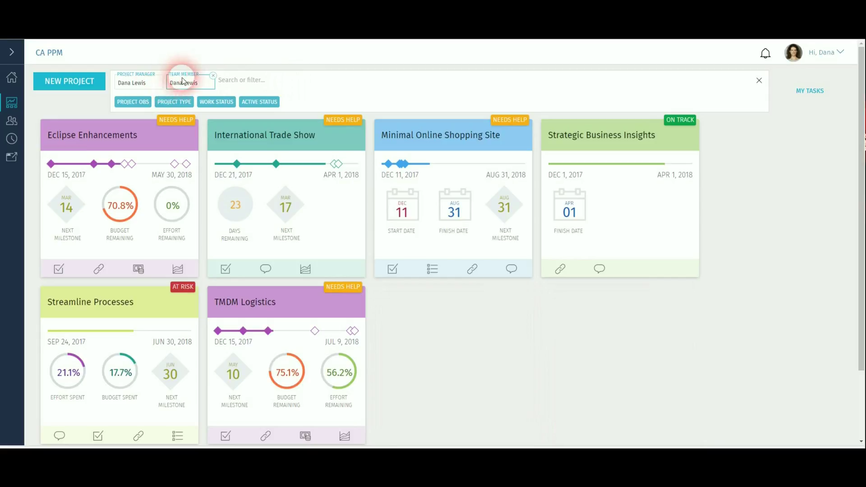
{"action": "left_click", "coordinate": [162, 75]}
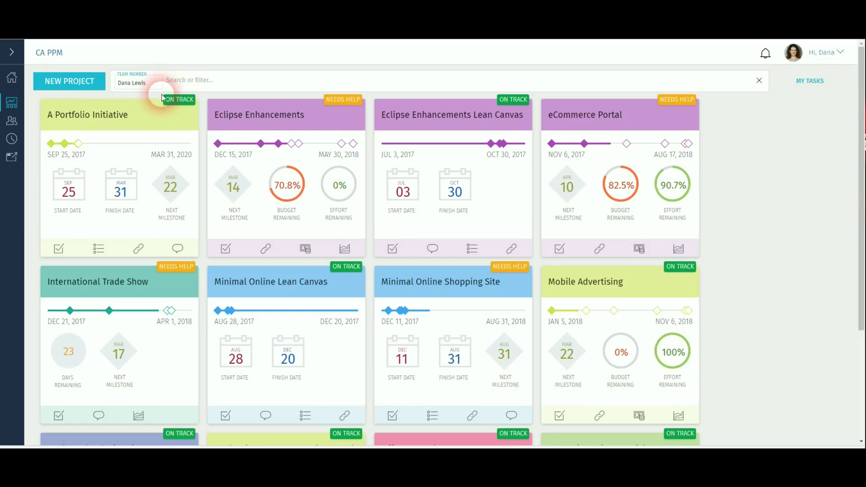
{"action": "scroll", "coordinate": [272, 177], "scroll_direction": "down", "scroll_amount": 2}
{"action": "scroll", "coordinate": [272, 177], "scroll_direction": "down", "scroll_amount": 8}
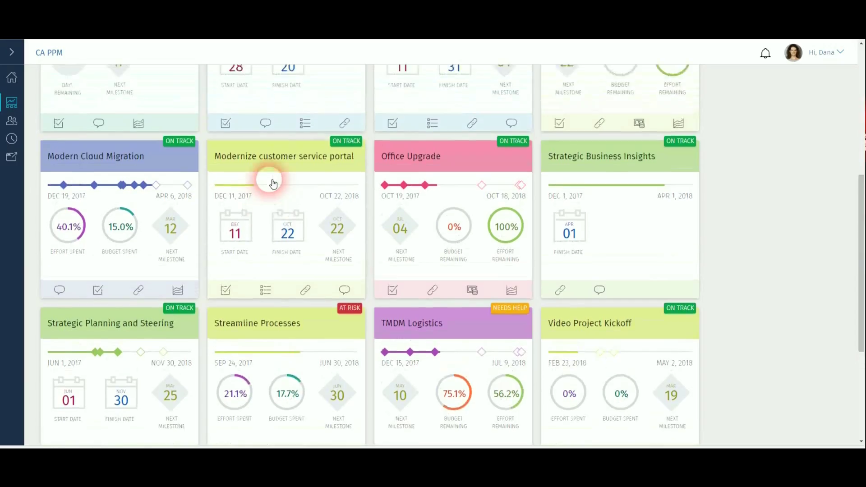
{"action": "scroll", "coordinate": [273, 182], "scroll_direction": "up", "scroll_amount": 10}
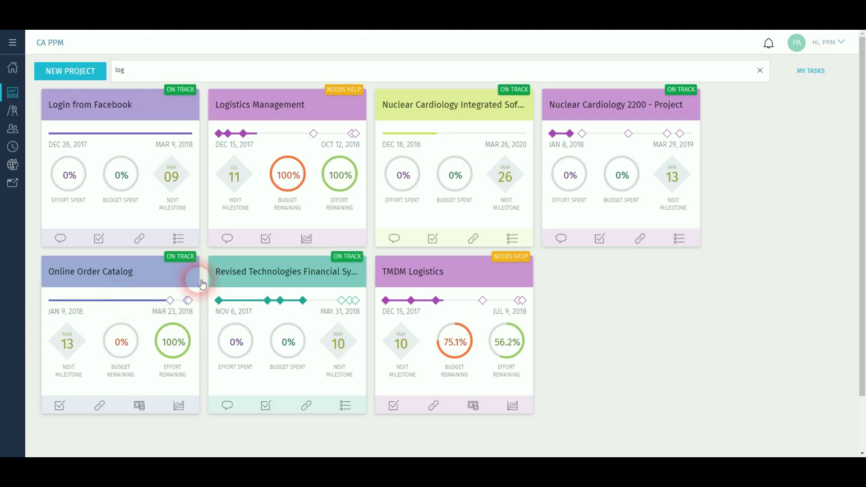
Open Logistics Management's tasks and drag Define Resource Plan into the Design Phase
{"action": "left_click", "coordinate": [267, 238]}
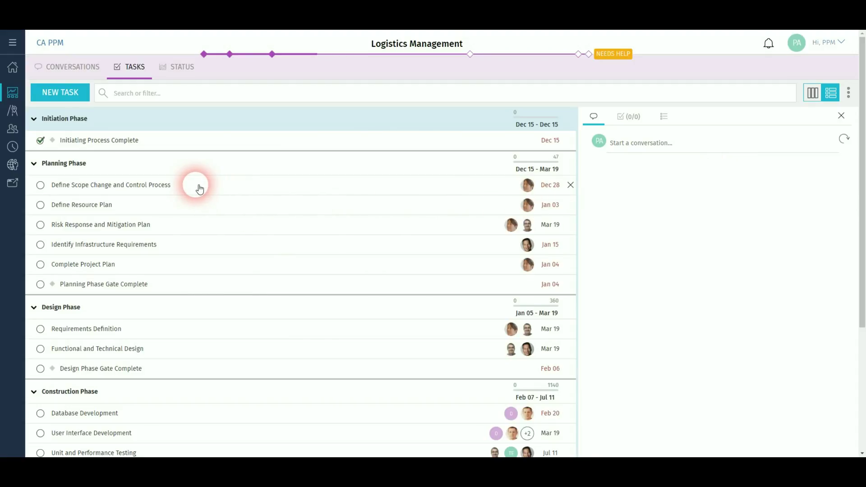
{"action": "left_click_drag", "start_coordinate": [108, 205], "coordinate": [110, 309]}
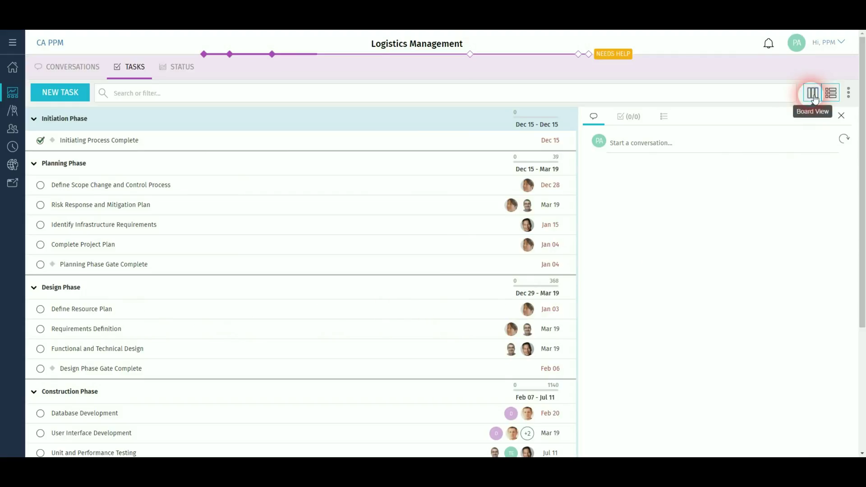
Show tasks as a board and move Planning Phase Gate Complete into Gate 0
{"action": "left_click", "coordinate": [813, 96]}
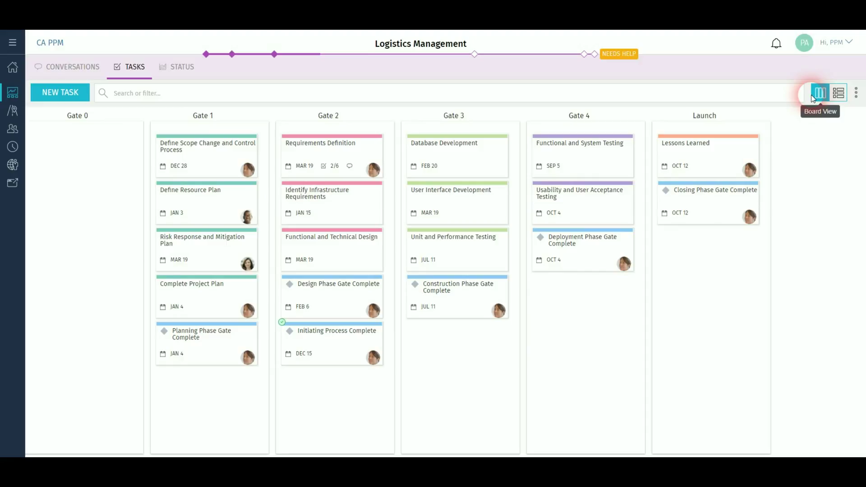
{"action": "mouse_move", "coordinate": [224, 345]}
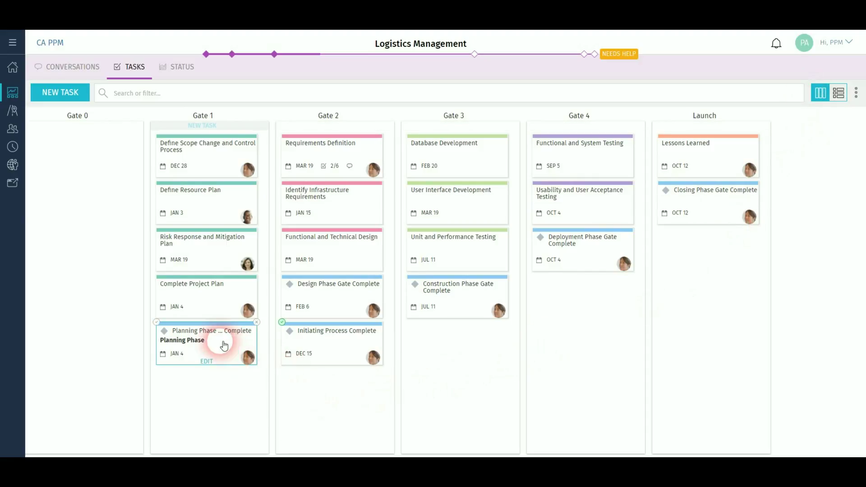
{"action": "left_click_drag", "start_coordinate": [213, 352], "coordinate": [27, 276]}
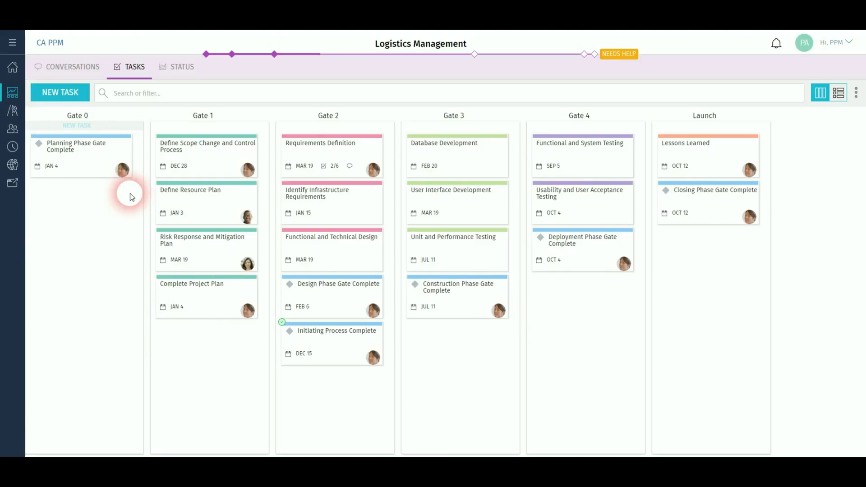
Colour Define Scope Change and Control Process yellow-green, then start a comment on Define Resource Plan
{"action": "left_click", "coordinate": [205, 169]}
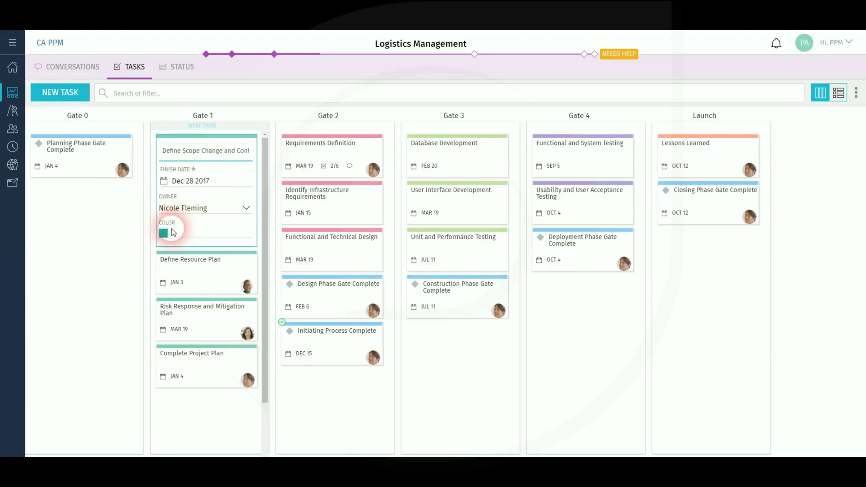
{"action": "left_click", "coordinate": [163, 233]}
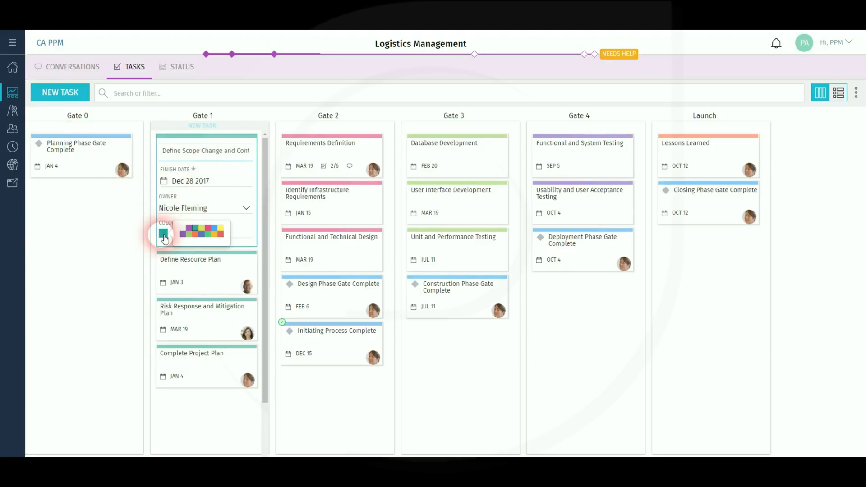
{"action": "left_click", "coordinate": [205, 230]}
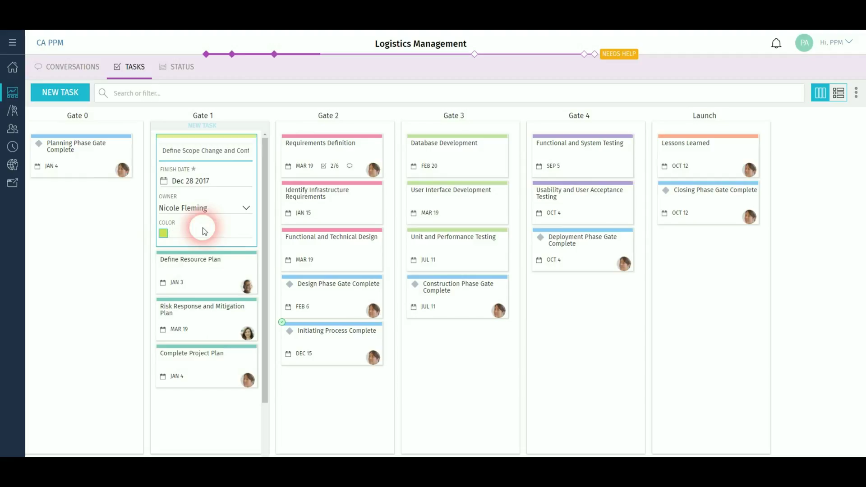
{"action": "left_click", "coordinate": [207, 262]}
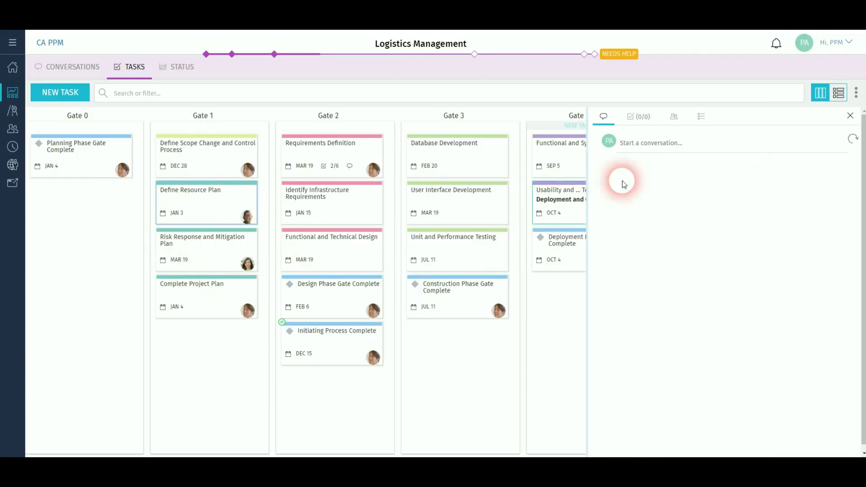
{"action": "left_click", "coordinate": [649, 144]}
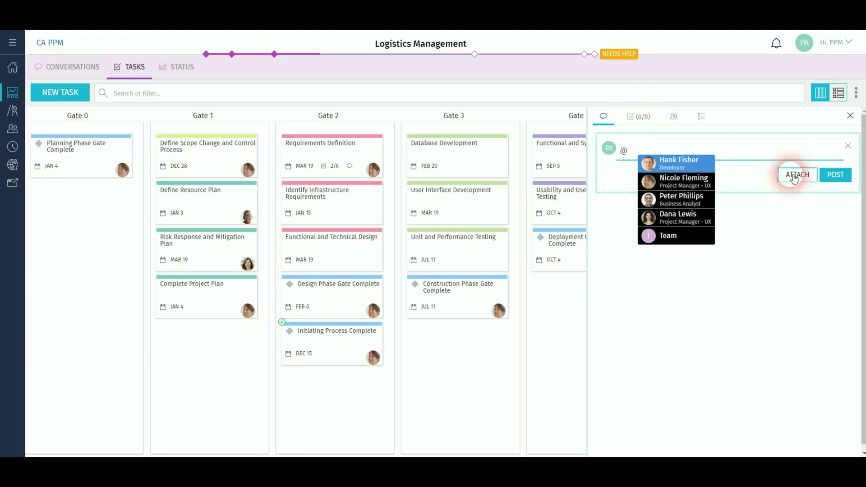
Browse the task's To Do and Team tabs, cancelling the Add Team Member search
{"action": "left_click", "coordinate": [645, 120]}
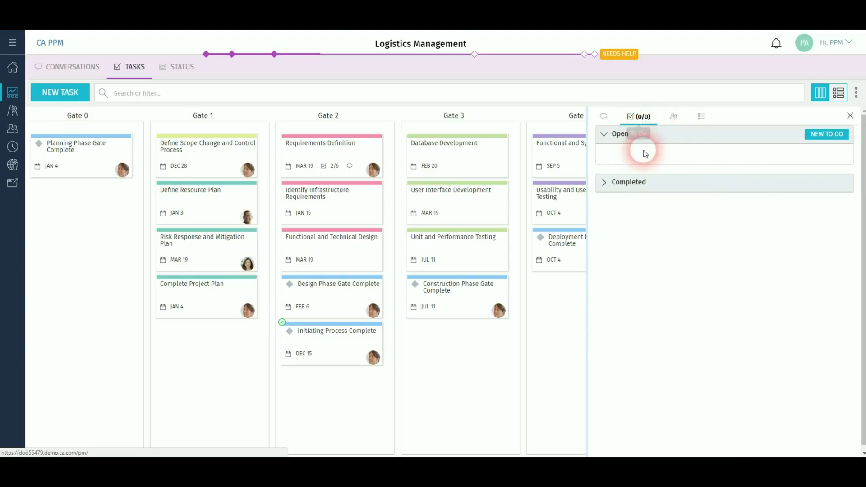
{"action": "left_click", "coordinate": [825, 141]}
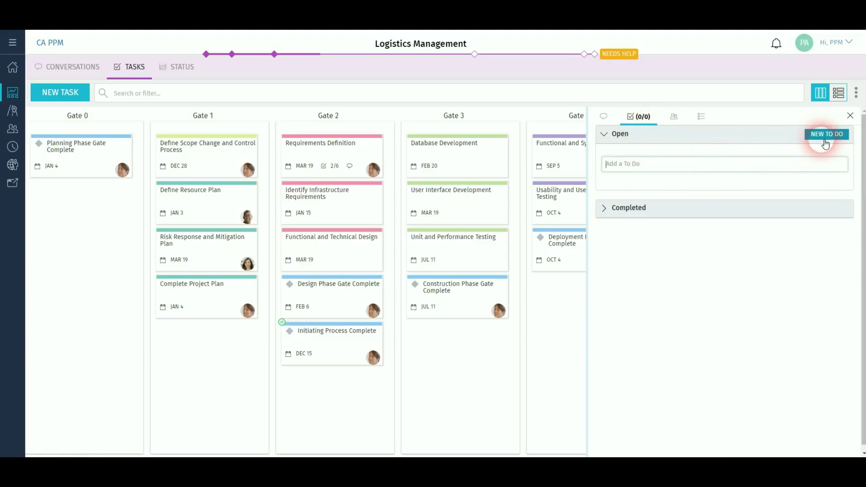
{"action": "left_click", "coordinate": [679, 118]}
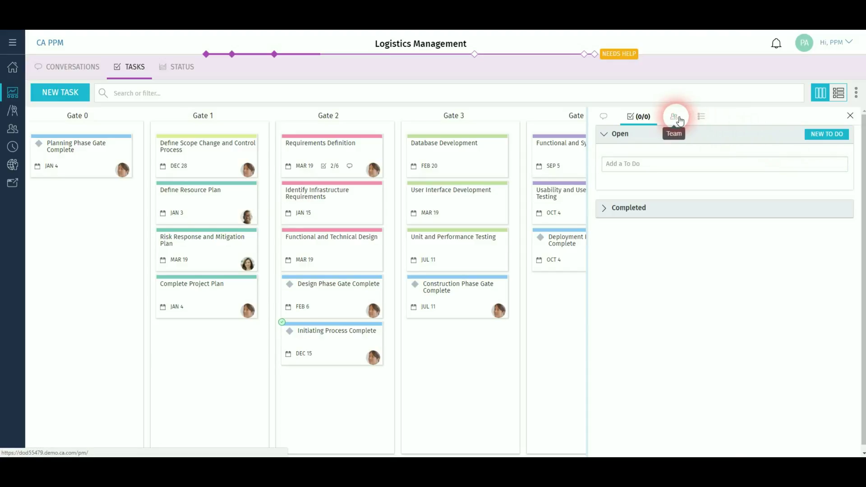
{"action": "left_click", "coordinate": [620, 139]}
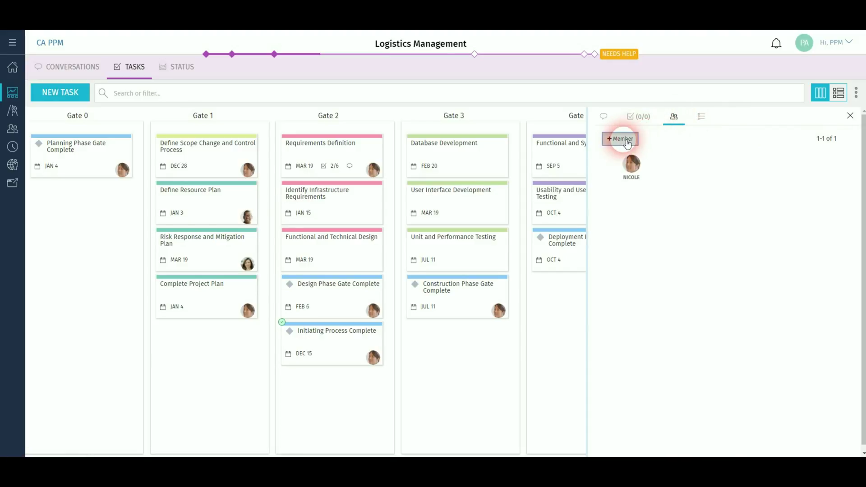
{"action": "left_click", "coordinate": [392, 243]}
{"action": "type", "text": "g"}
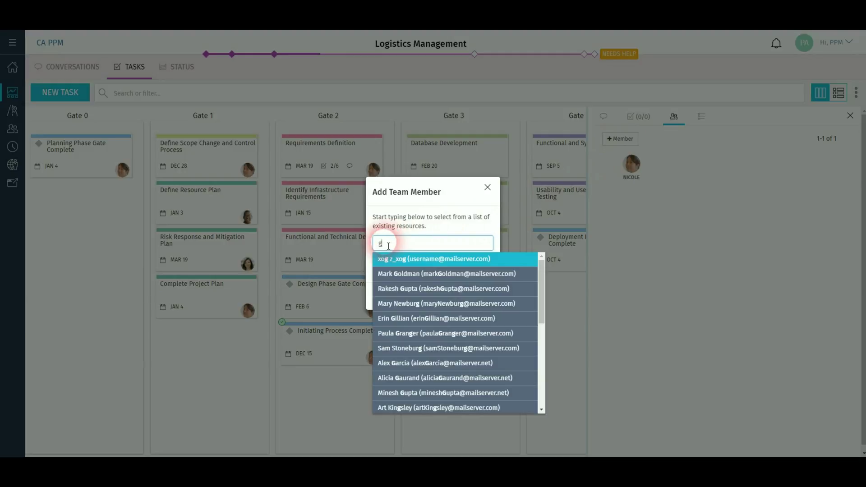
{"action": "left_click", "coordinate": [488, 188]}
Show Define Resource Plan's Details tab and check the Owner list, keeping the current owner
{"action": "left_click", "coordinate": [701, 117]}
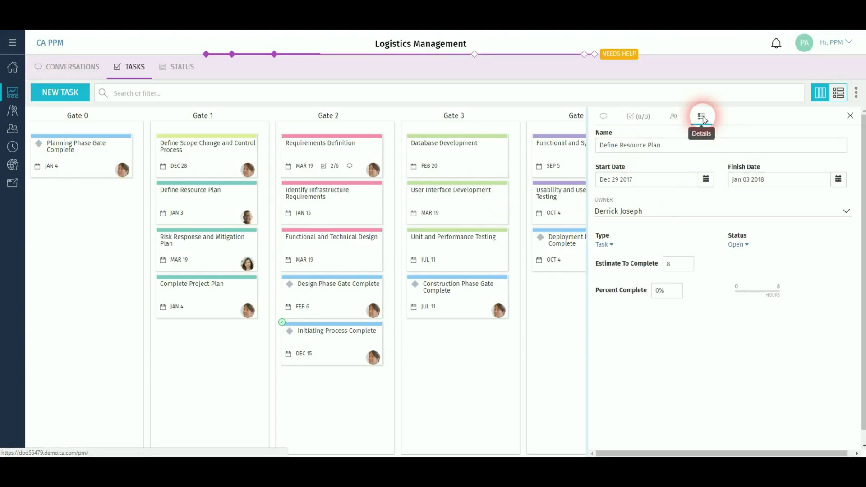
{"action": "left_click", "coordinate": [758, 181]}
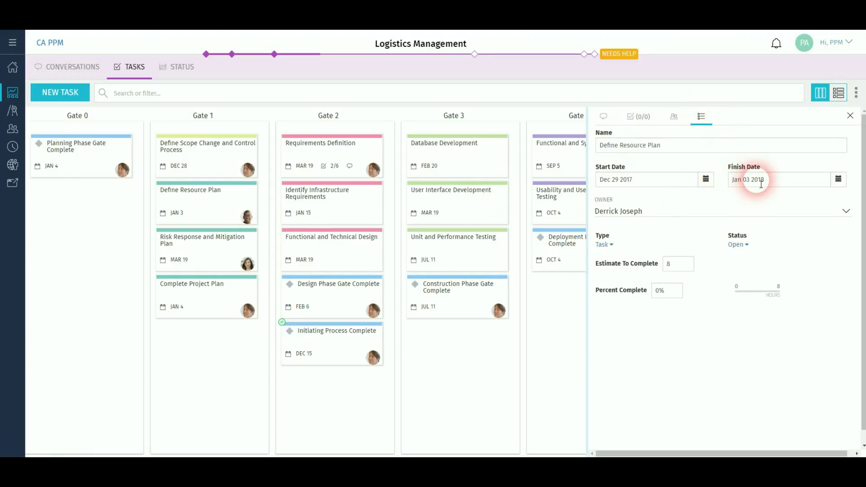
{"action": "left_click", "coordinate": [844, 212]}
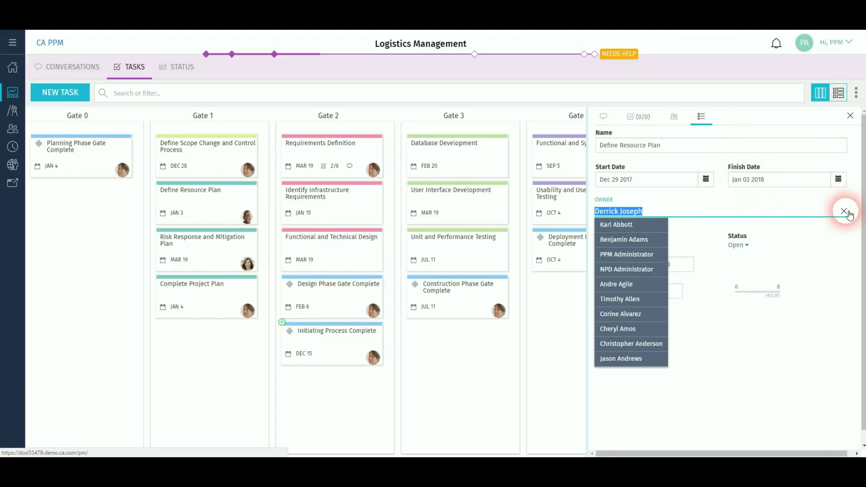
{"action": "left_click", "coordinate": [802, 373]}
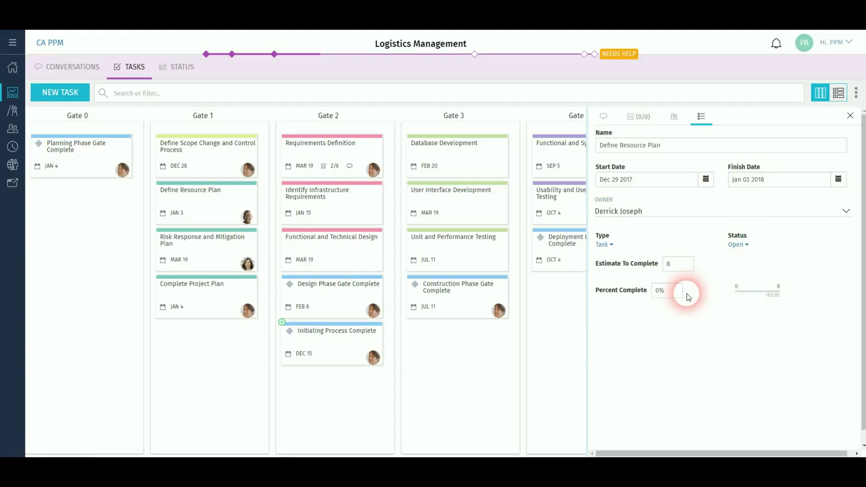
Open Logistics Management's Status page and preview the status report
{"action": "left_click", "coordinate": [179, 74]}
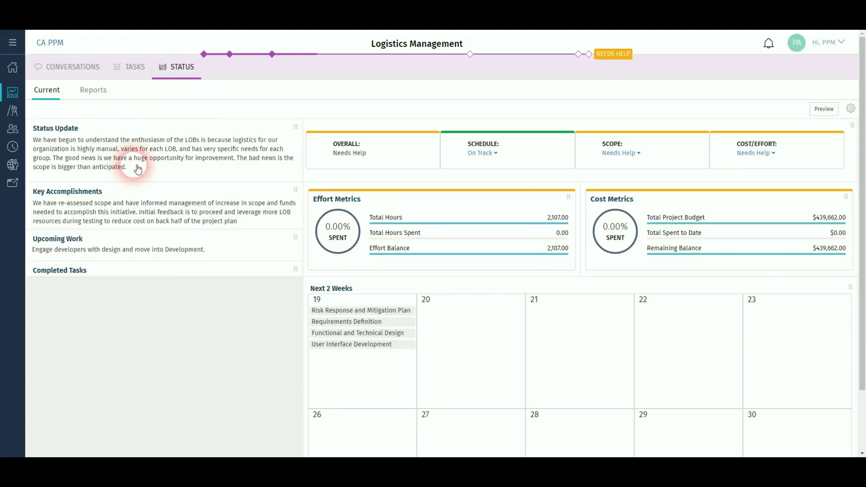
{"action": "left_click", "coordinate": [825, 113]}
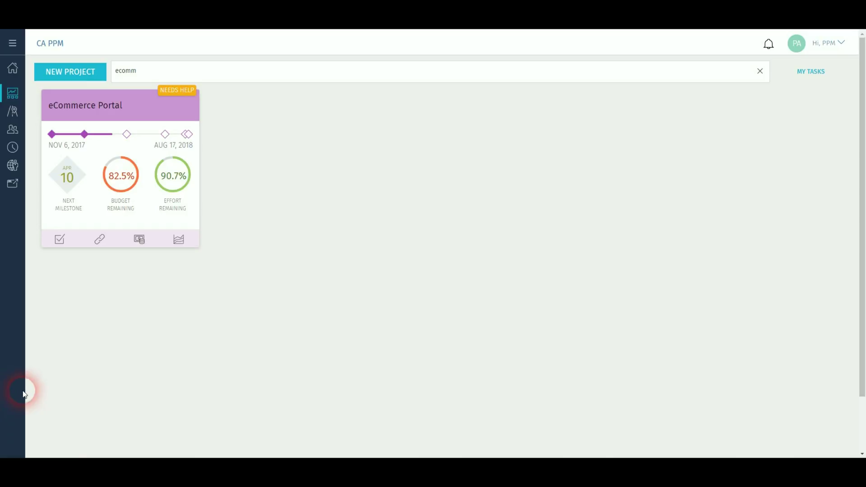
Open eCommerce Portal's Links, start a link in a new category, then discard it
{"action": "left_click", "coordinate": [99, 243]}
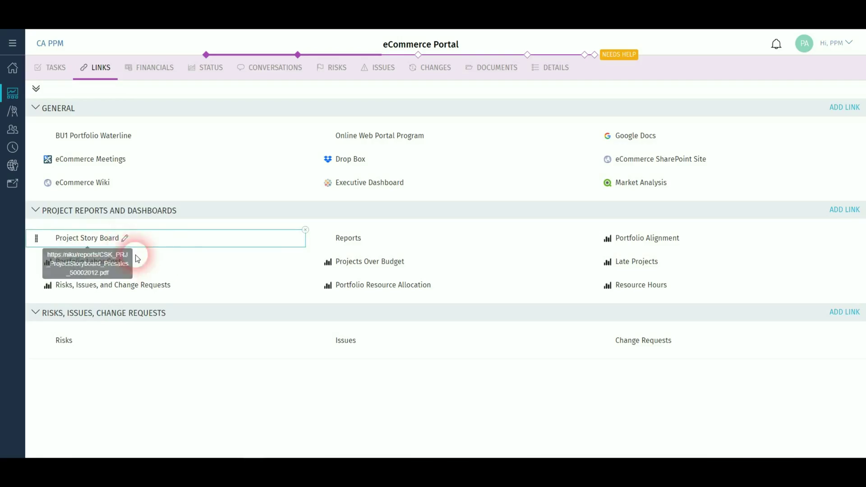
{"action": "left_click", "coordinate": [824, 112]}
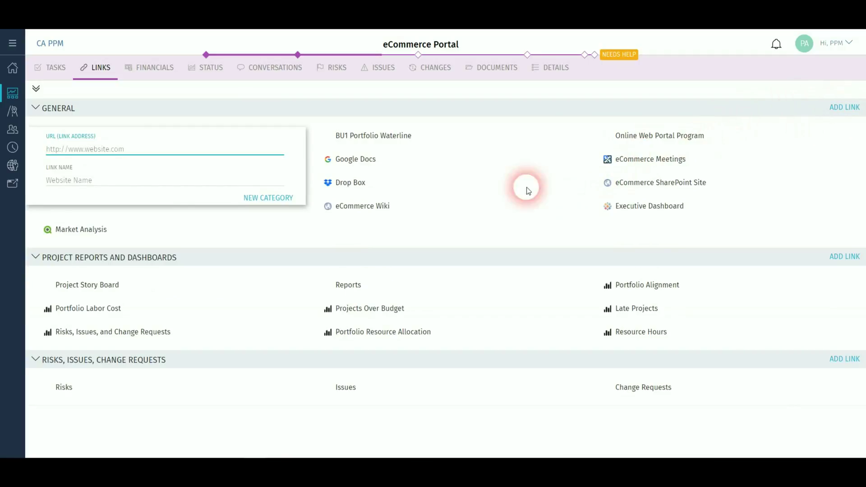
{"action": "left_click", "coordinate": [269, 200]}
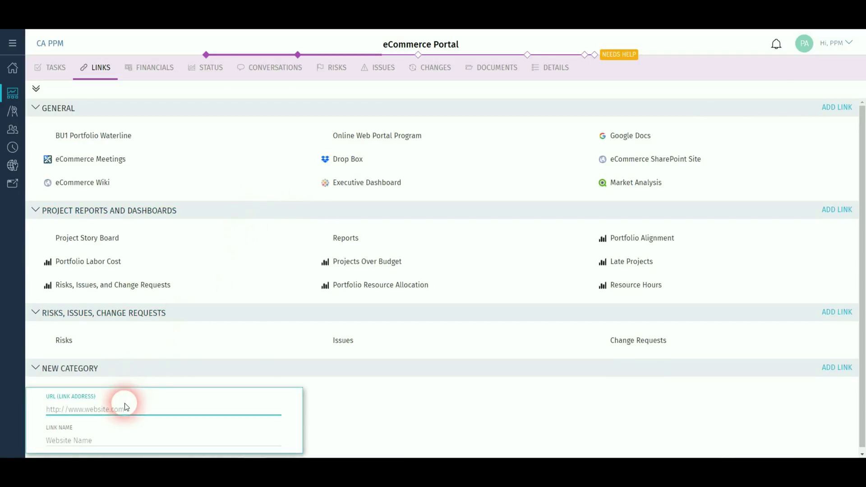
{"action": "left_click", "coordinate": [334, 399]}
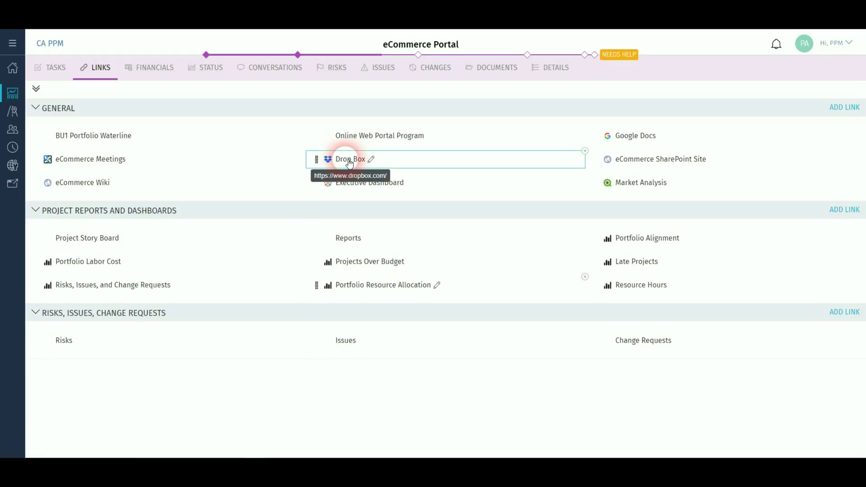
Open eCommerce Portal's Financials in Planned To Actuals view and show the plan's actions menu
{"action": "left_click", "coordinate": [153, 73]}
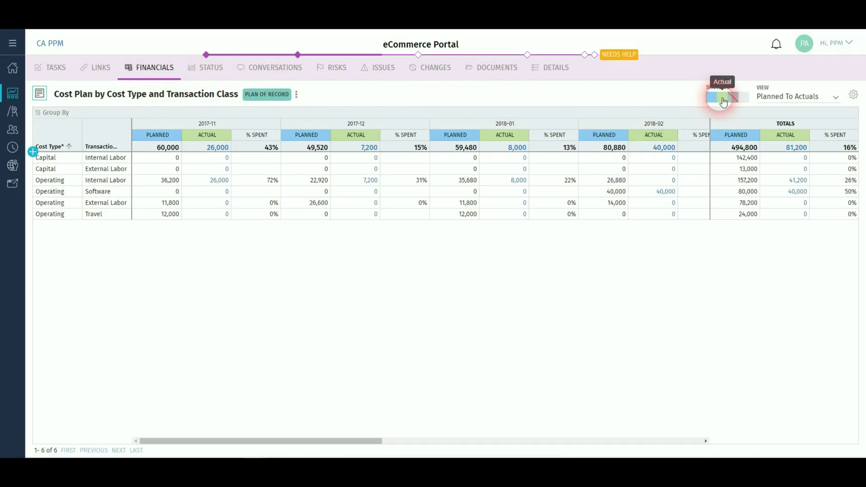
{"action": "left_click", "coordinate": [768, 100]}
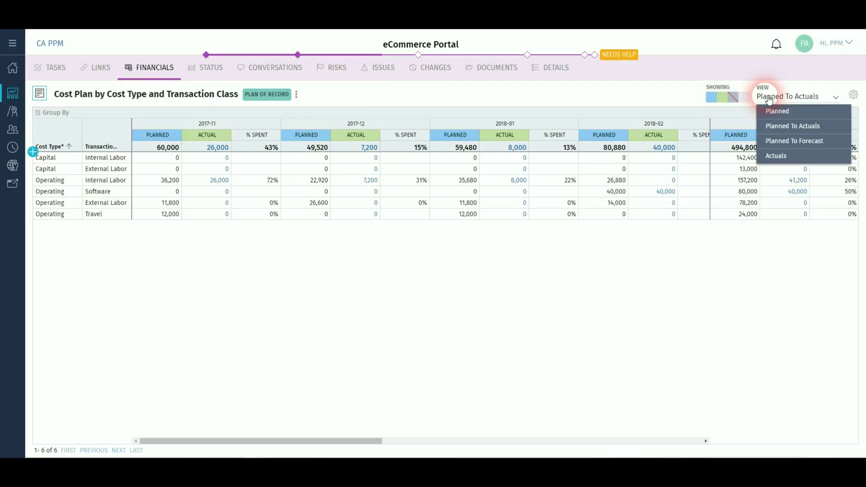
{"action": "left_click", "coordinate": [776, 127]}
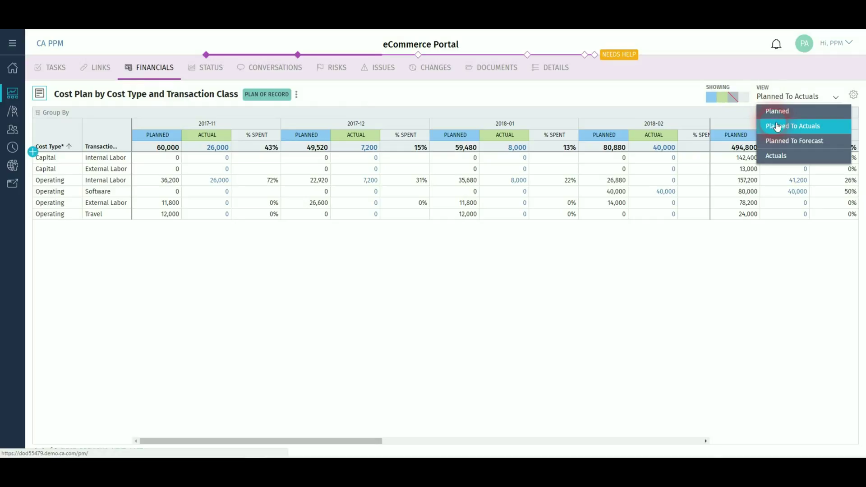
{"action": "left_click", "coordinate": [854, 96]}
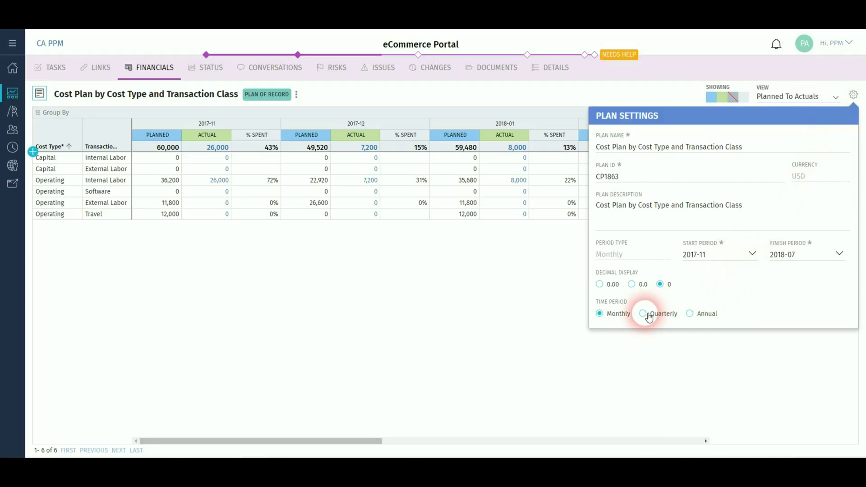
{"action": "left_click", "coordinate": [556, 303]}
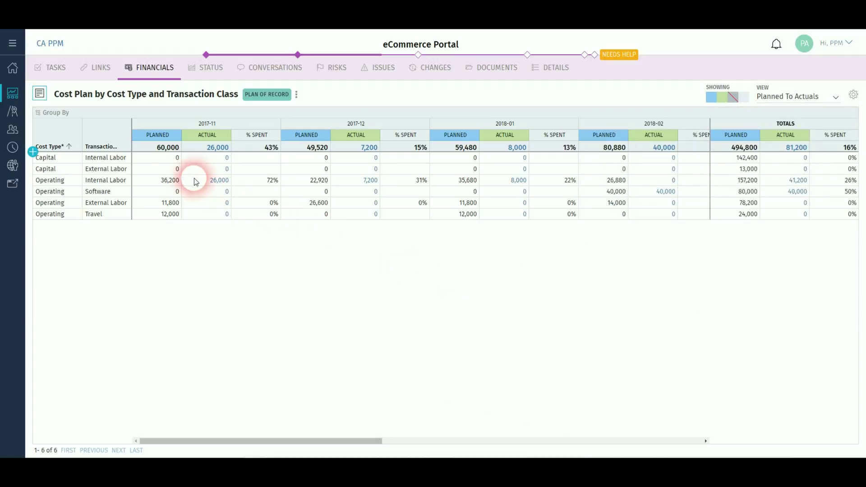
{"action": "left_click", "coordinate": [297, 97]}
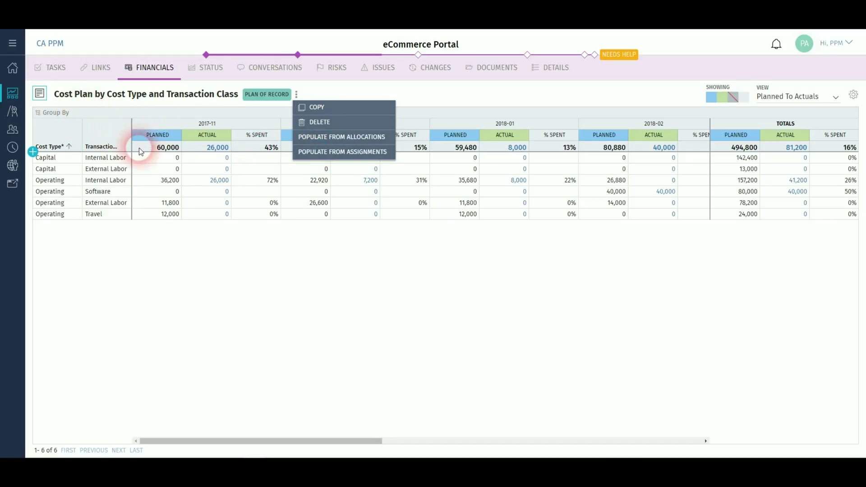
Review the 26,000 actual's transactions, then group by Transaction Class and expand Internal Labor
{"action": "left_click", "coordinate": [219, 181]}
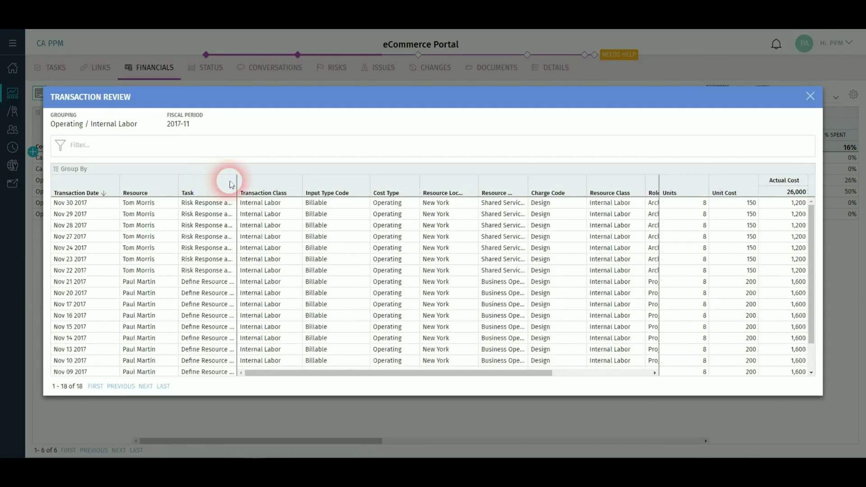
{"action": "left_click_drag", "start_coordinate": [236, 183], "coordinate": [270, 185]}
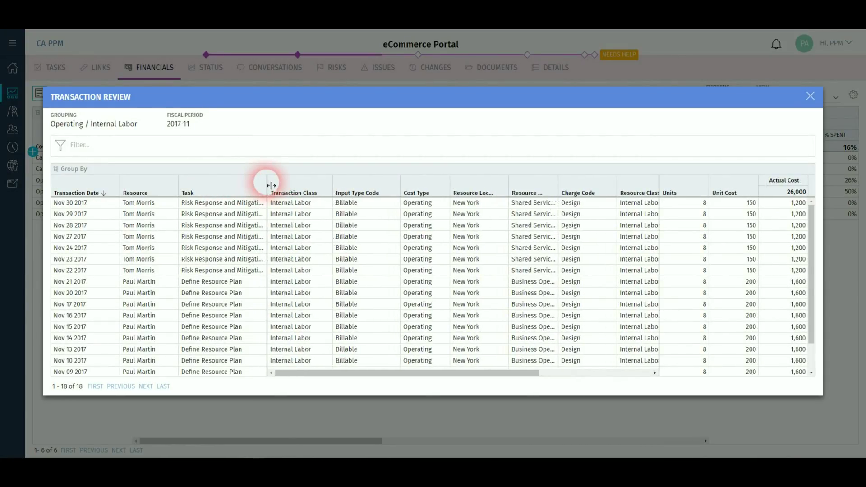
{"action": "left_click", "coordinate": [107, 145]}
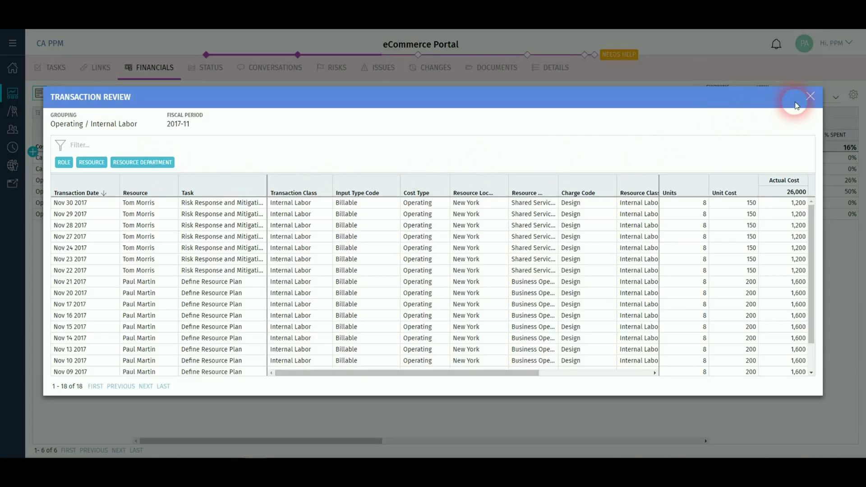
{"action": "left_click", "coordinate": [812, 97]}
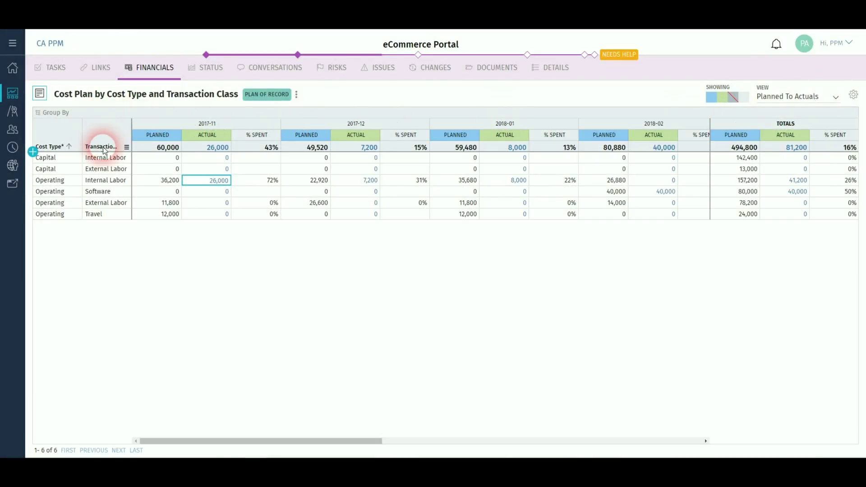
{"action": "left_click_drag", "start_coordinate": [103, 147], "coordinate": [50, 117]}
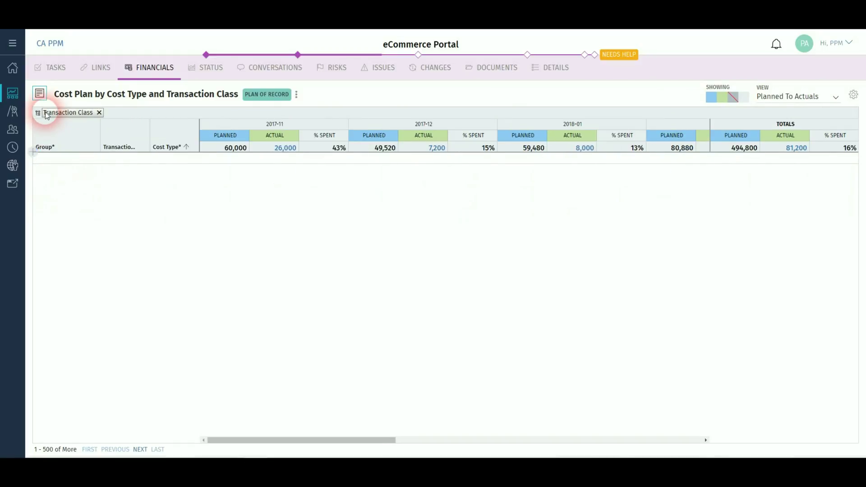
{"action": "left_click", "coordinate": [39, 170]}
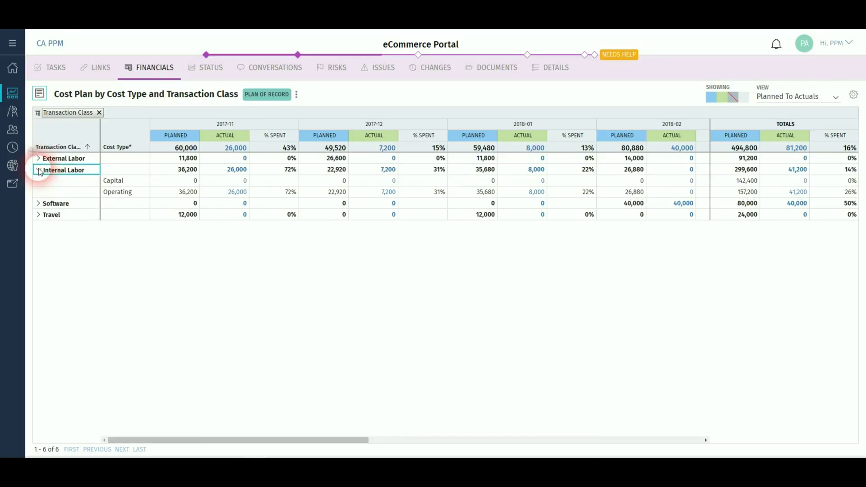
Go back to eCommerce Portal's cost plan list, abandoning the new plan you started
{"action": "left_click", "coordinate": [40, 93]}
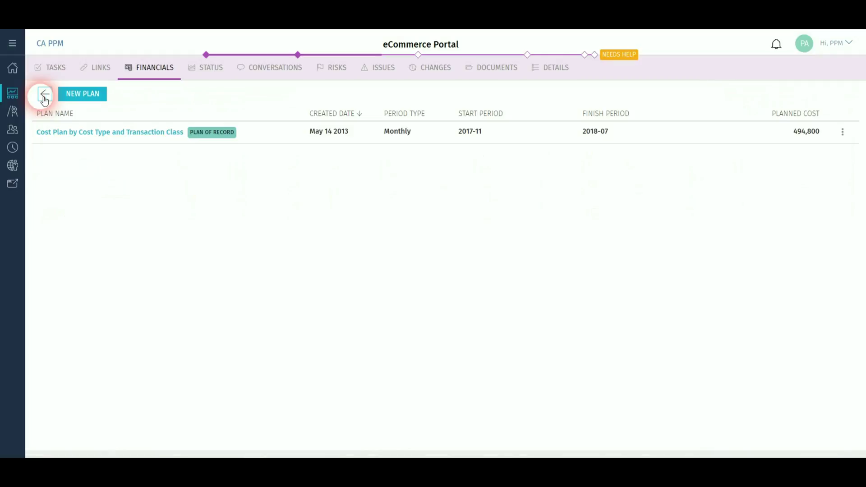
{"action": "left_click", "coordinate": [88, 98]}
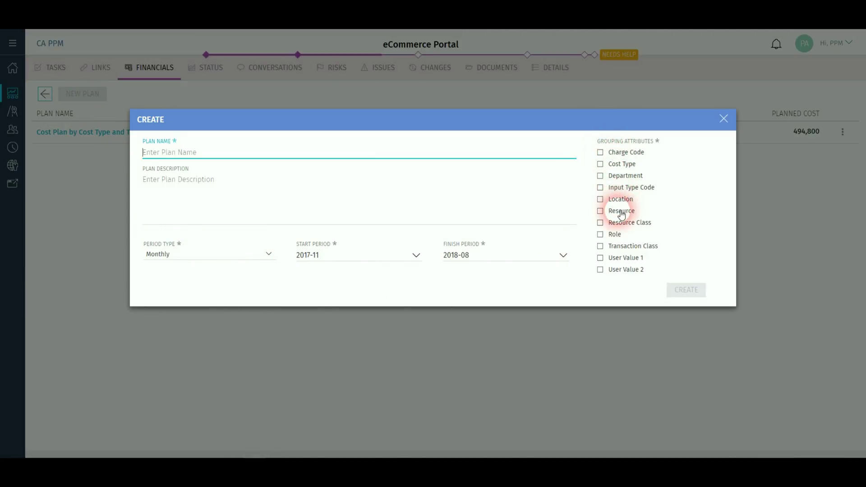
{"action": "left_click", "coordinate": [726, 122]}
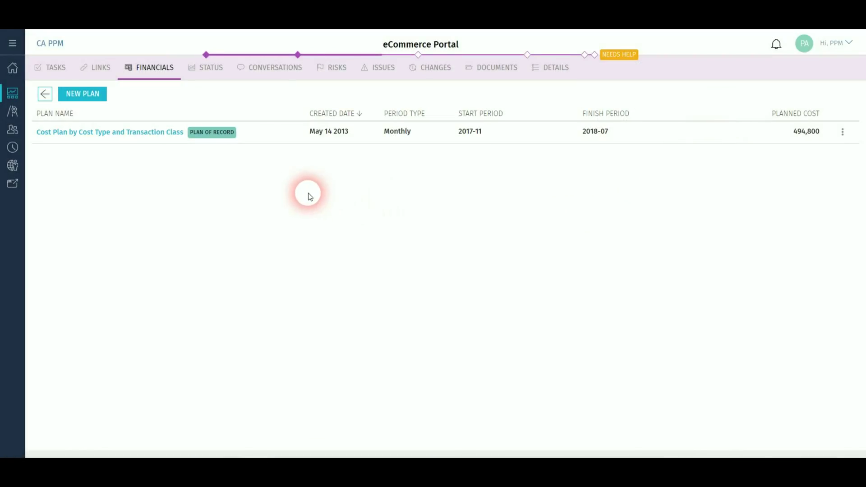
On the Risks page, add two New Risk entries: one below No budget and one at the top
{"action": "left_click", "coordinate": [338, 72]}
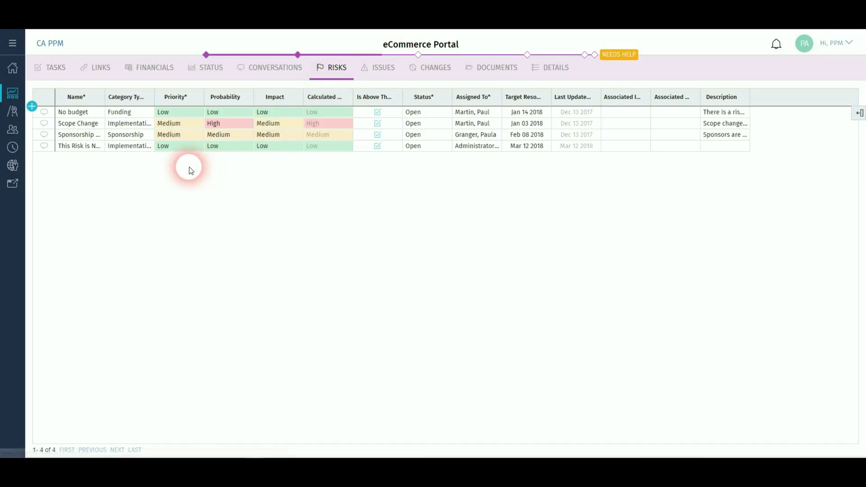
{"action": "left_click", "coordinate": [132, 112]}
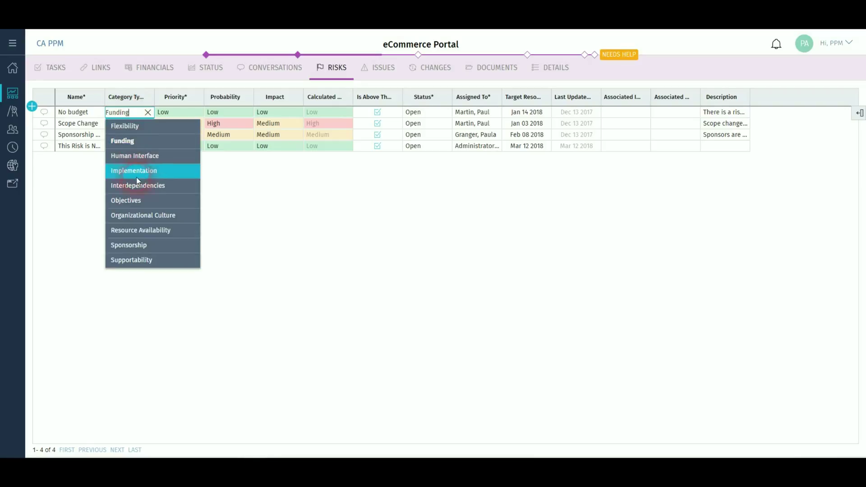
{"action": "left_click", "coordinate": [143, 200]}
{"action": "left_click", "coordinate": [242, 204]}
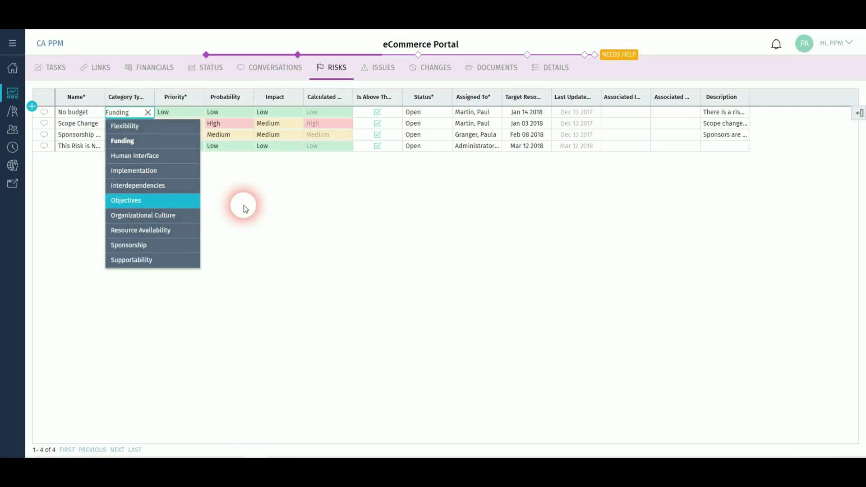
{"action": "right_click", "coordinate": [167, 116]}
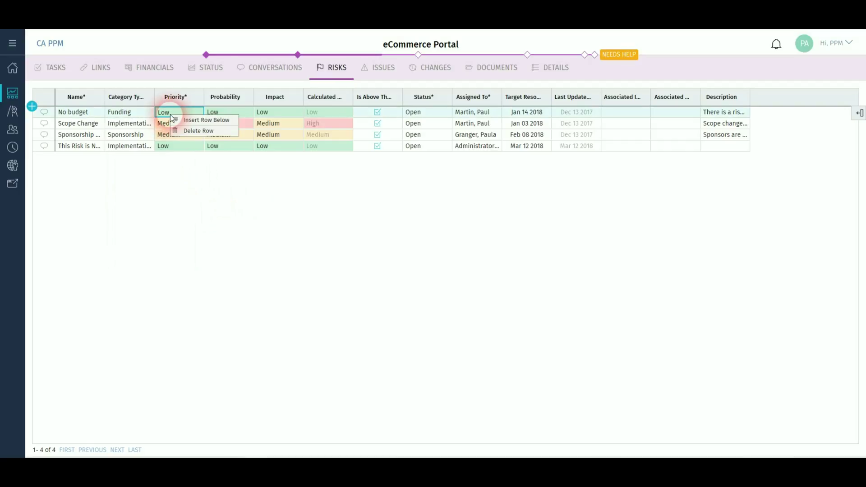
{"action": "left_click", "coordinate": [196, 121]}
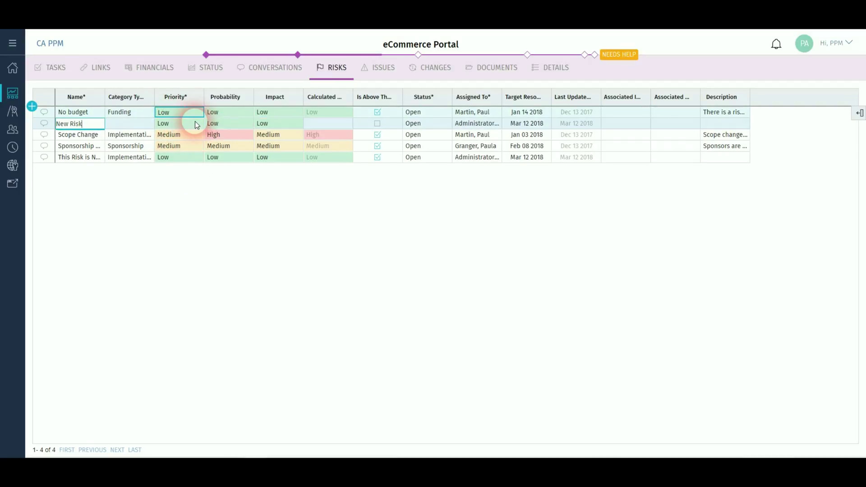
{"action": "left_click_drag", "start_coordinate": [85, 125], "coordinate": [54, 126]}
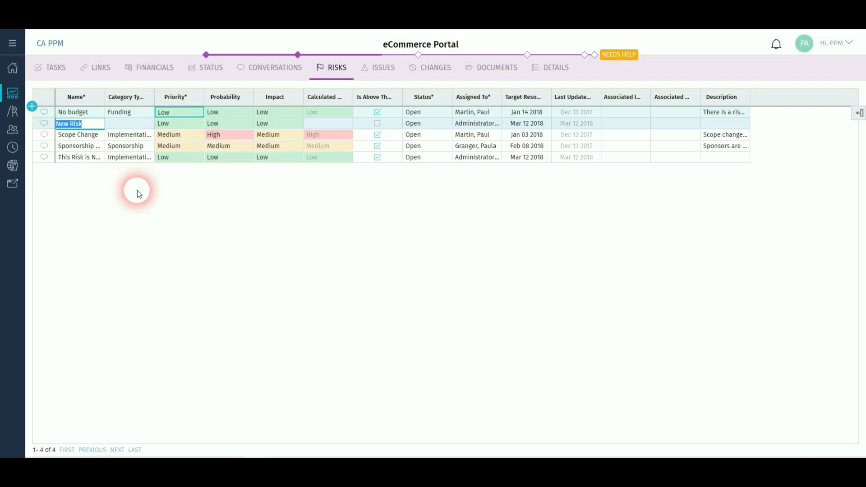
{"action": "left_click", "coordinate": [32, 107]}
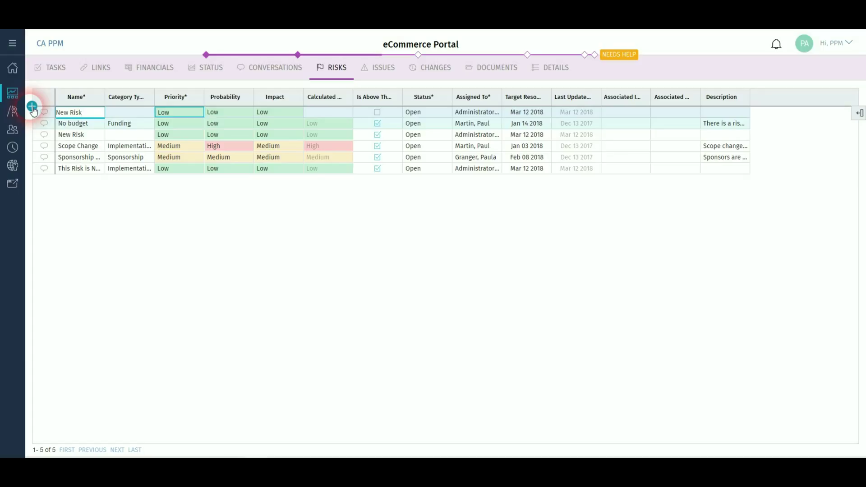
Show the Impact Date column in the risks grid
{"action": "left_click", "coordinate": [859, 116]}
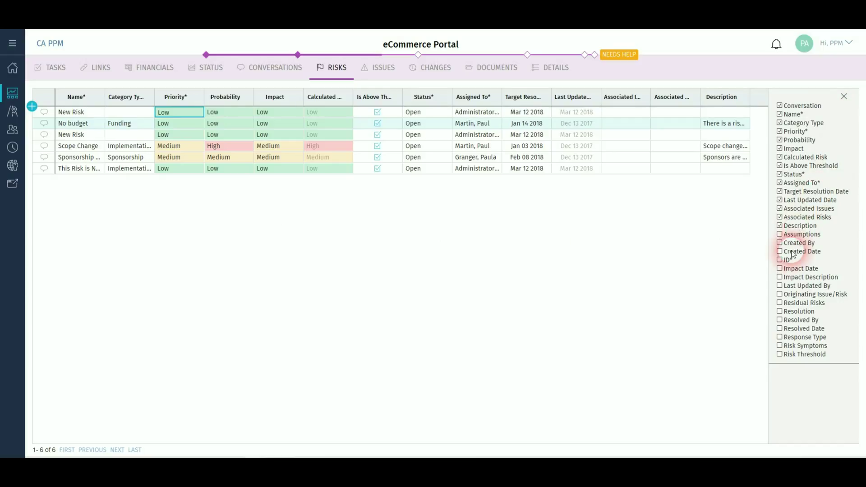
{"action": "left_click", "coordinate": [780, 270]}
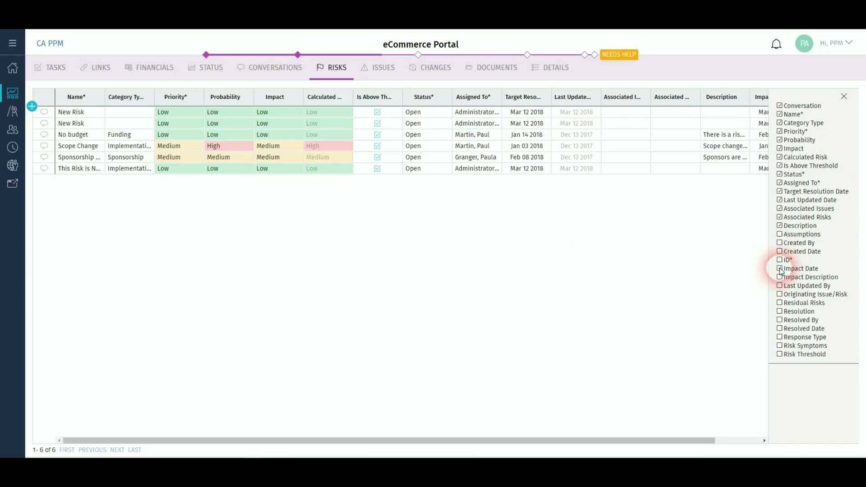
{"action": "left_click", "coordinate": [843, 96]}
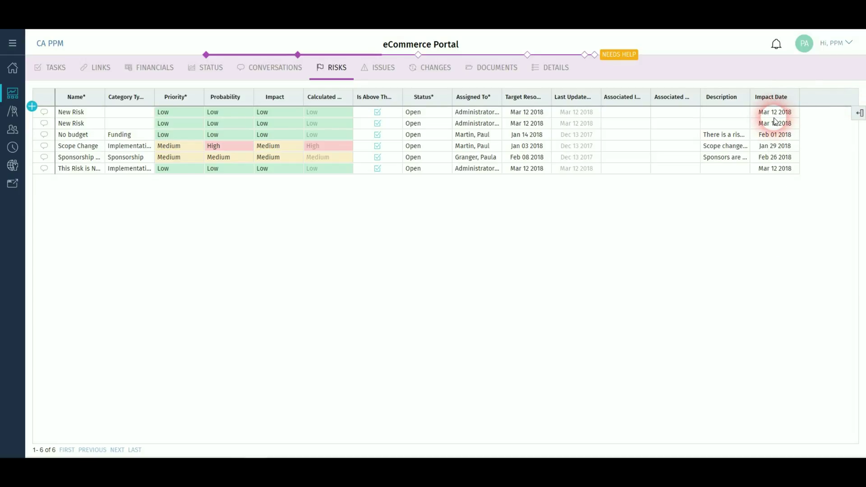
Try attaching a file to the first issue's conversation, then view eCommerce Portal's change requests
{"action": "left_click", "coordinate": [383, 69]}
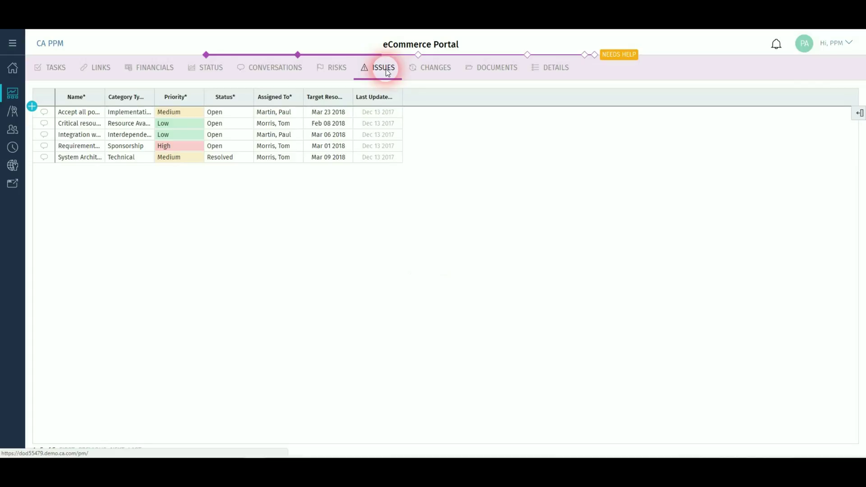
{"action": "left_click", "coordinate": [46, 114]}
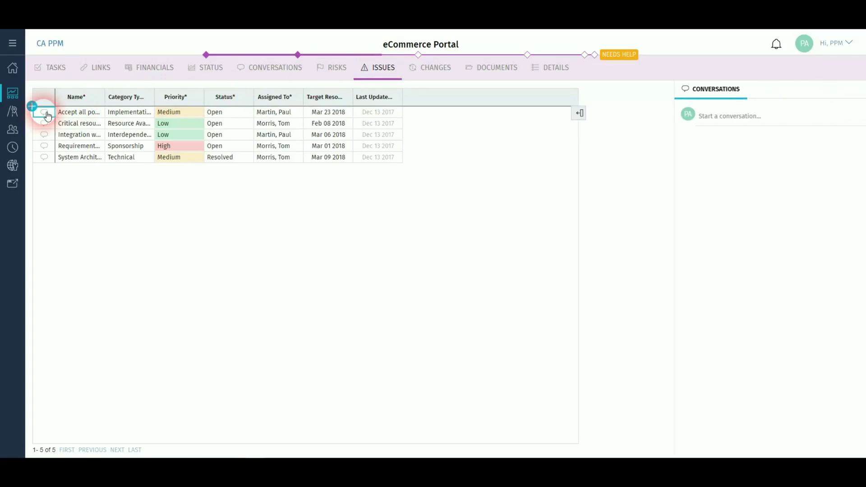
{"action": "left_click", "coordinate": [648, 121]}
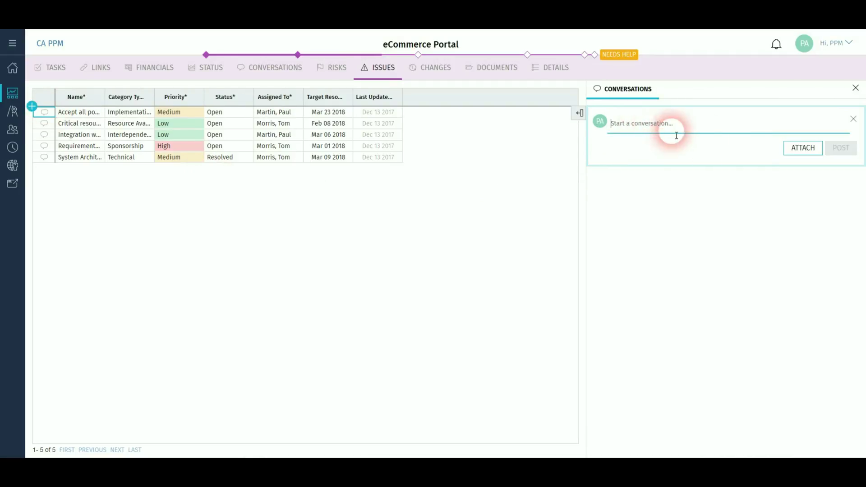
{"action": "left_click", "coordinate": [797, 153]}
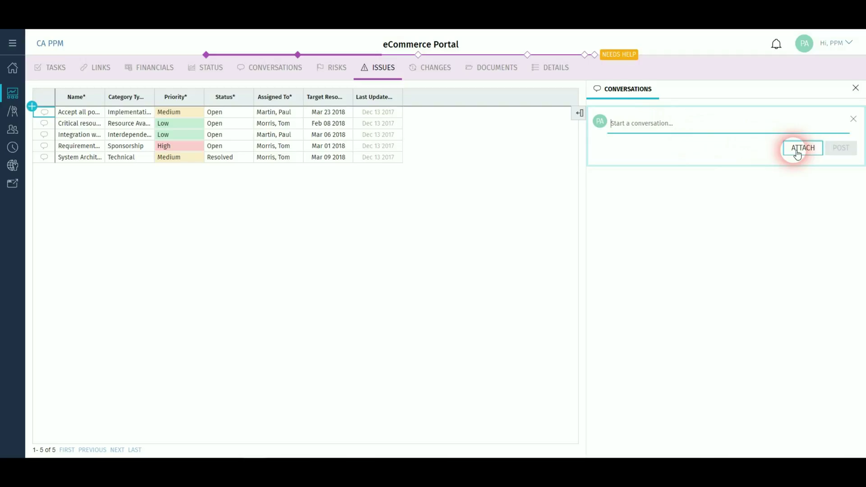
{"action": "left_click", "coordinate": [431, 69]}
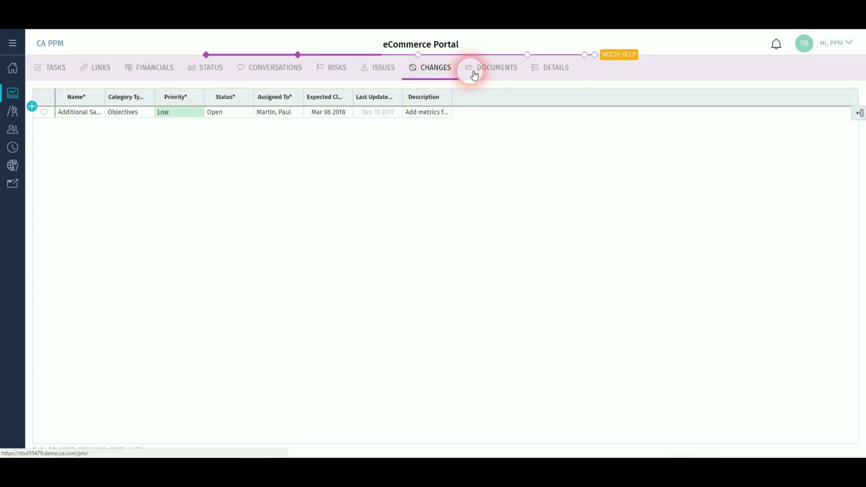
Create a folder named 'New Folder' in the documents and show the folder tree
{"action": "left_click", "coordinate": [496, 72]}
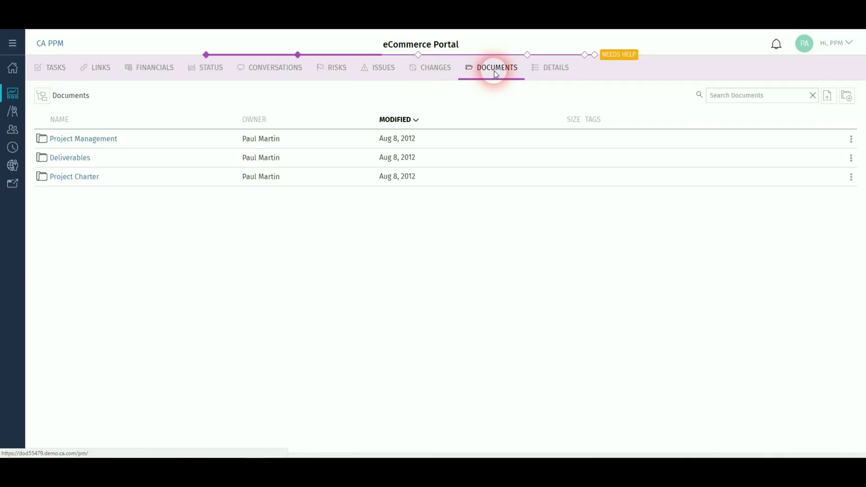
{"action": "left_click", "coordinate": [848, 98]}
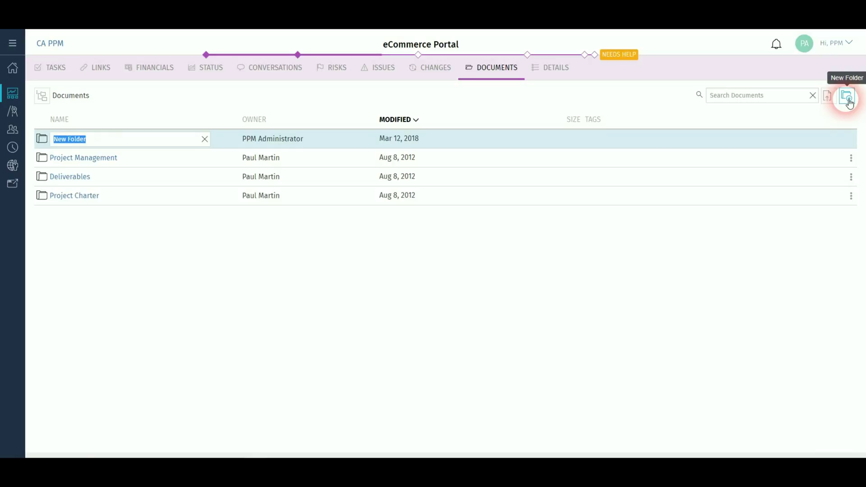
{"action": "left_click", "coordinate": [316, 270]}
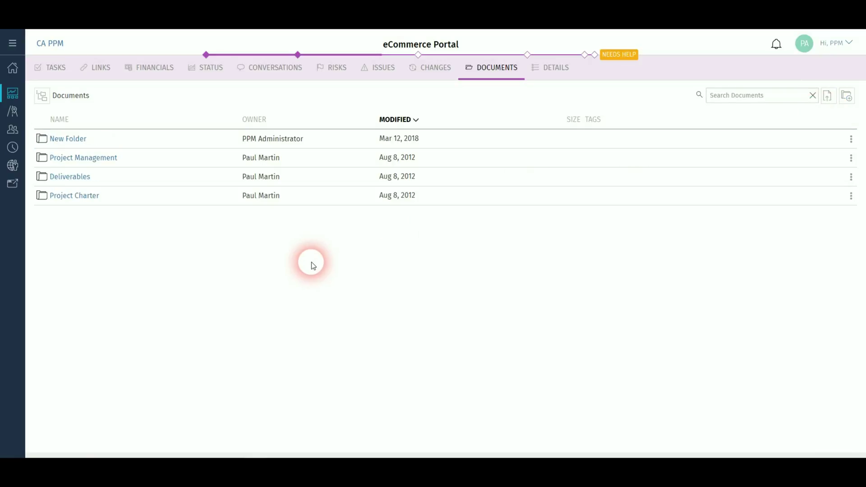
{"action": "left_click", "coordinate": [42, 97]}
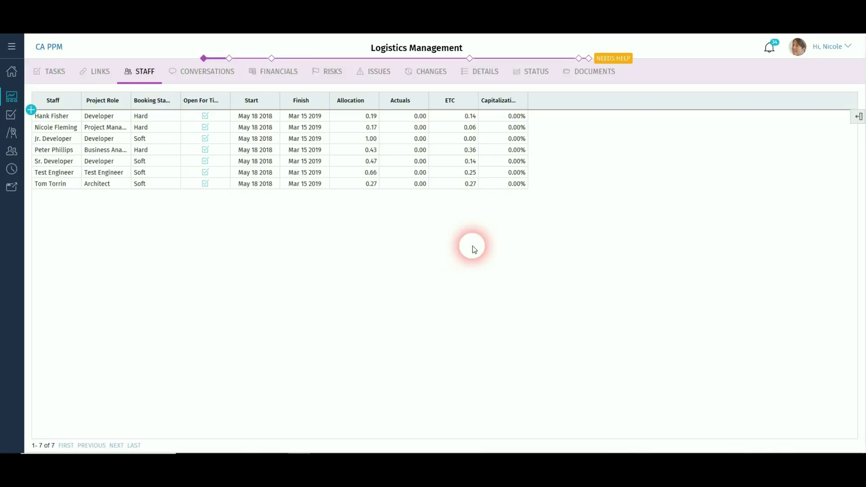
{"action": "left_click", "coordinate": [32, 109]}
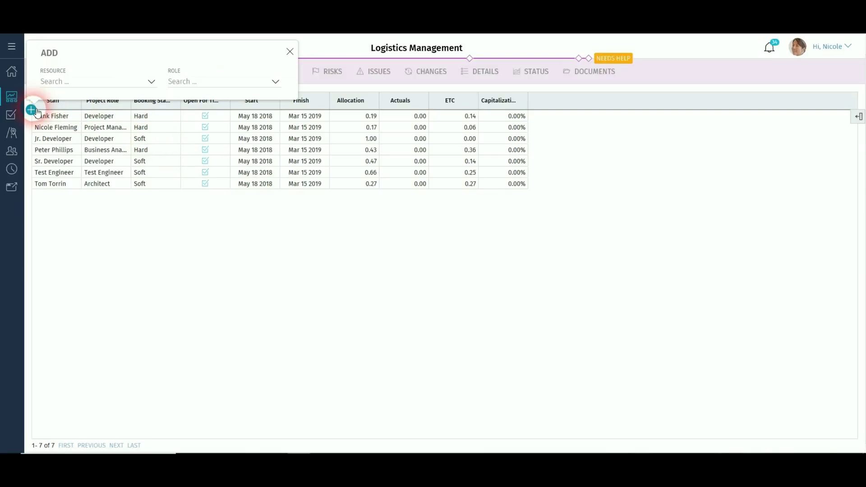
{"action": "left_click", "coordinate": [114, 81]}
{"action": "left_click", "coordinate": [206, 82]}
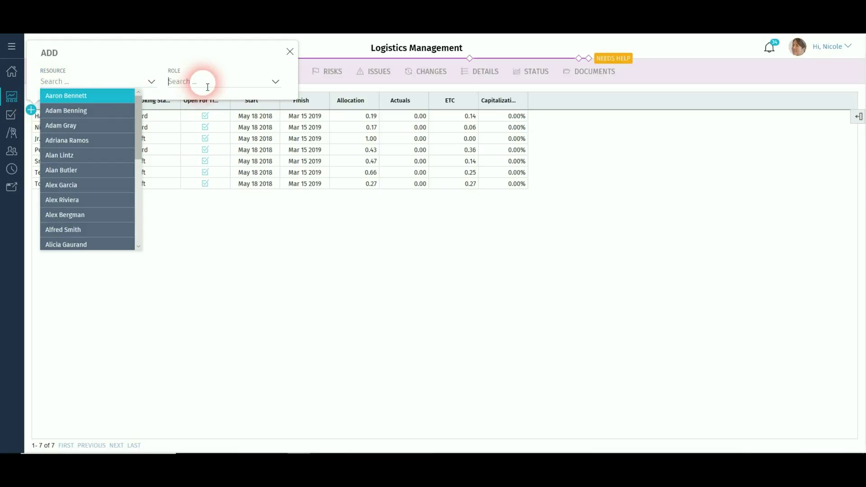
{"action": "left_click", "coordinate": [289, 52]}
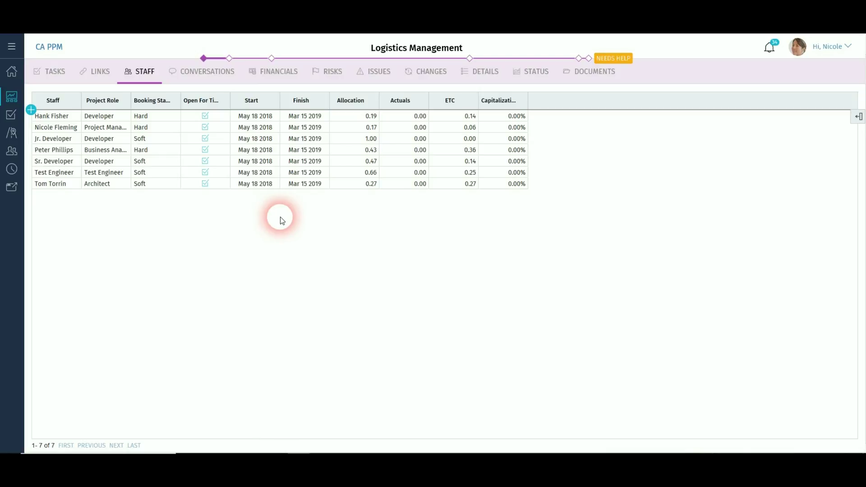
{"action": "left_click", "coordinate": [859, 117]}
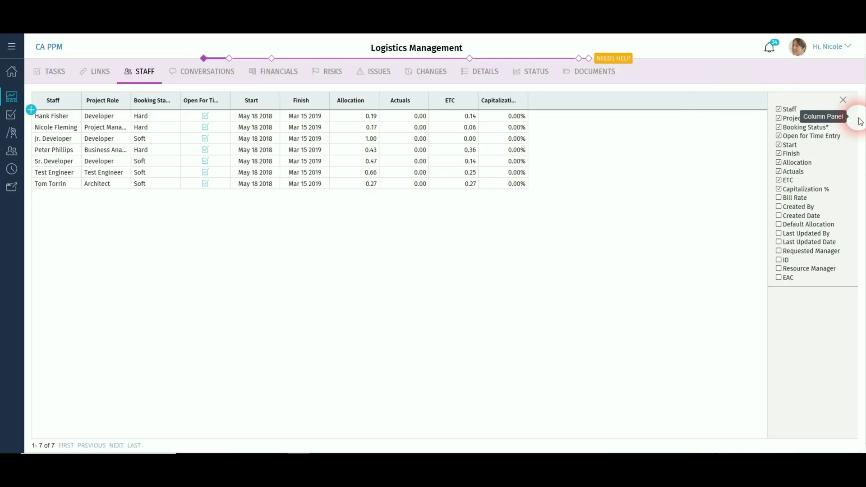
{"action": "left_click", "coordinate": [842, 101]}
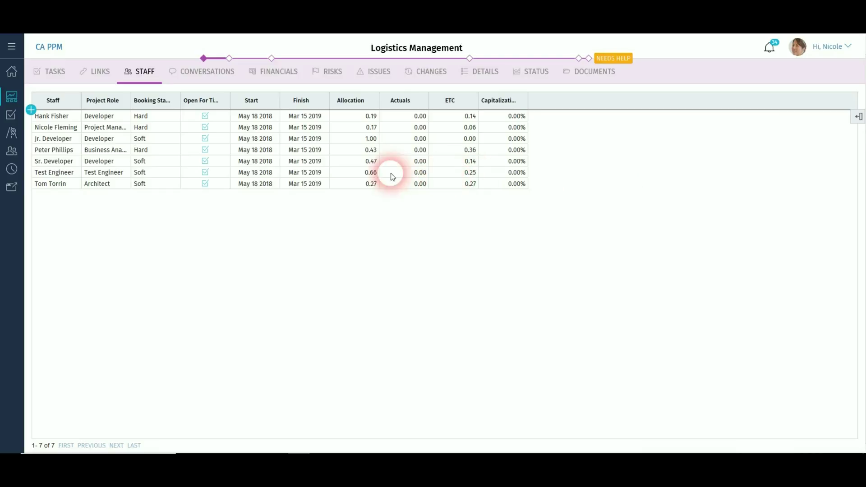
{"action": "left_click", "coordinate": [205, 117]}
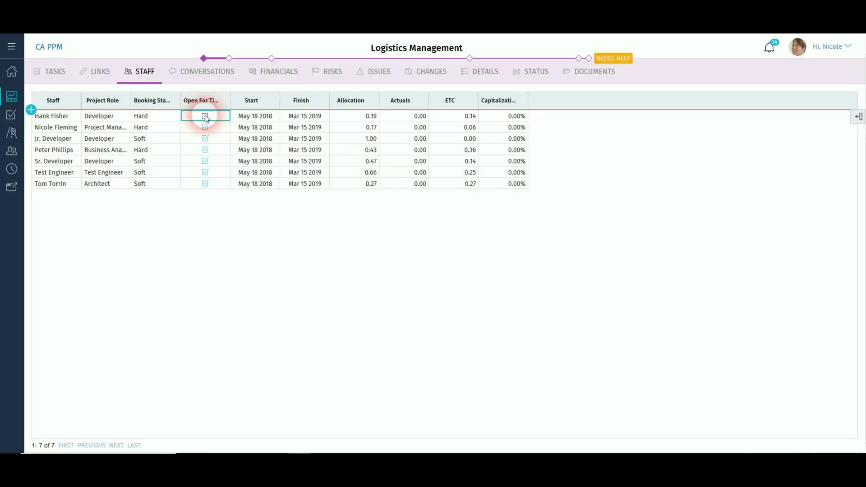
{"action": "left_click", "coordinate": [261, 116]}
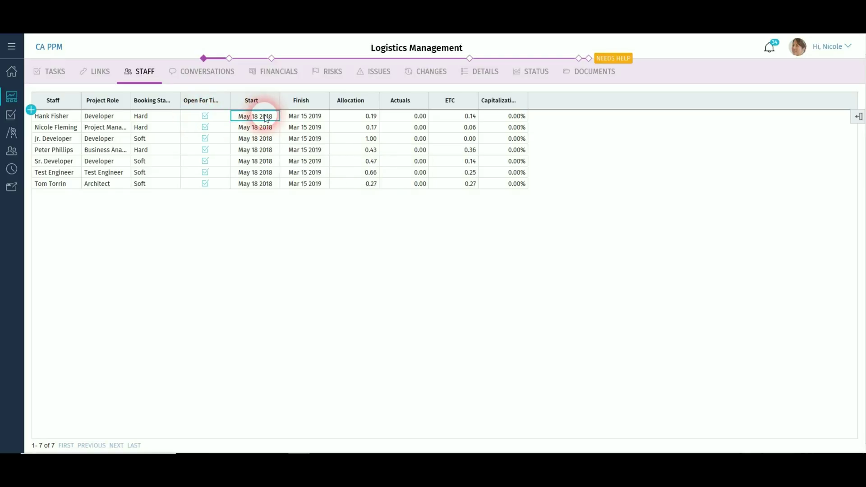
{"action": "left_click", "coordinate": [271, 117]}
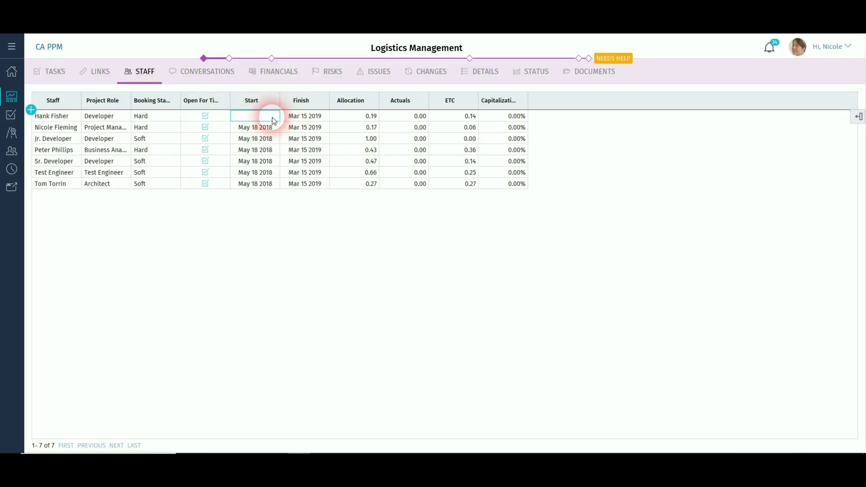
{"action": "left_click", "coordinate": [274, 117]}
{"action": "left_click", "coordinate": [396, 249]}
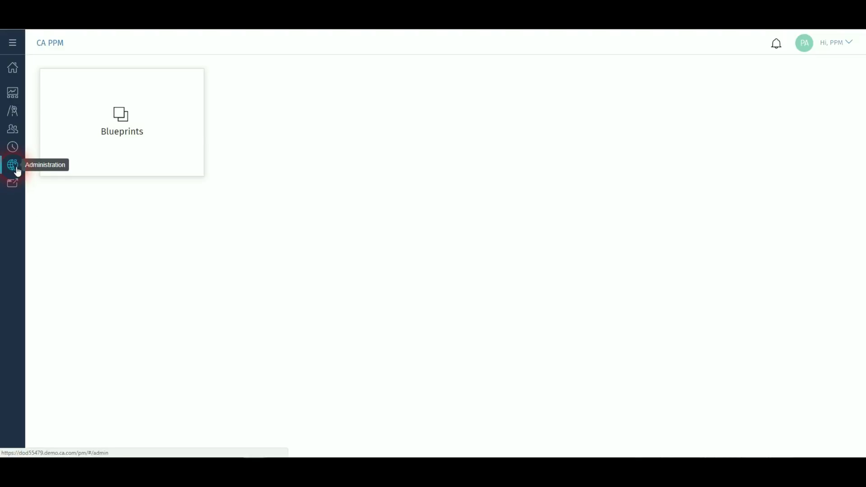
In Blueprints, expand Demand's templates and open the Demand blueprint
{"action": "left_click", "coordinate": [127, 135]}
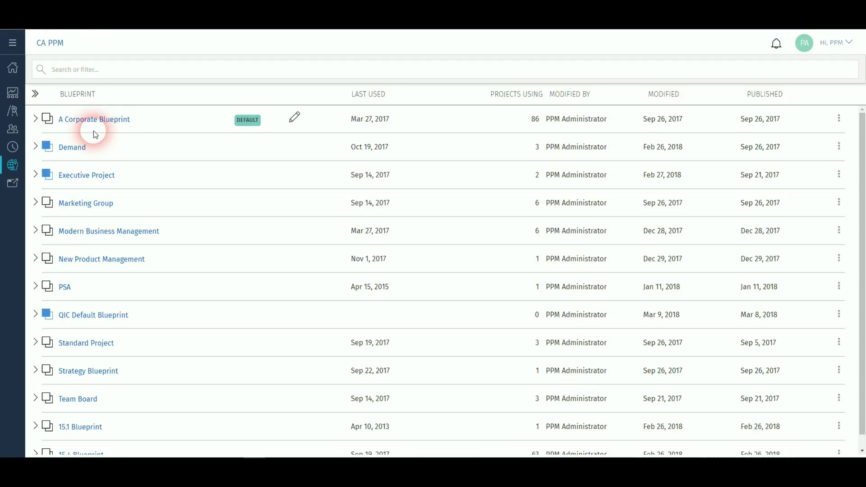
{"action": "left_click", "coordinate": [36, 148]}
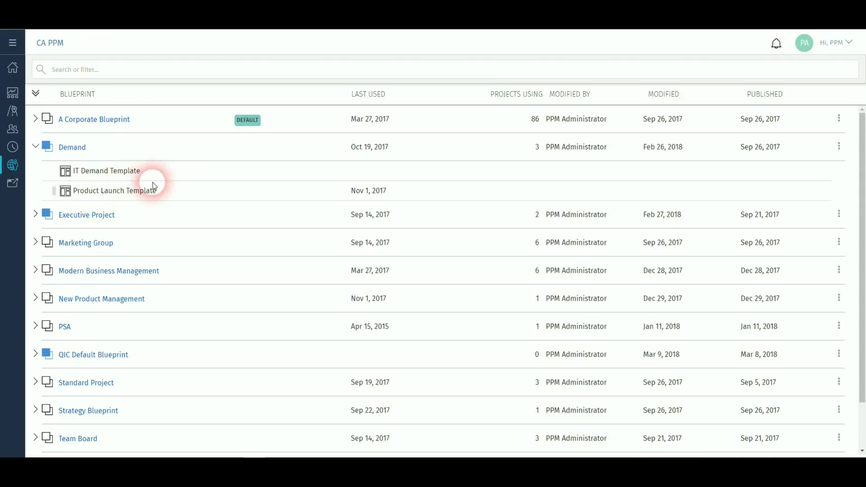
{"action": "left_click", "coordinate": [839, 148]}
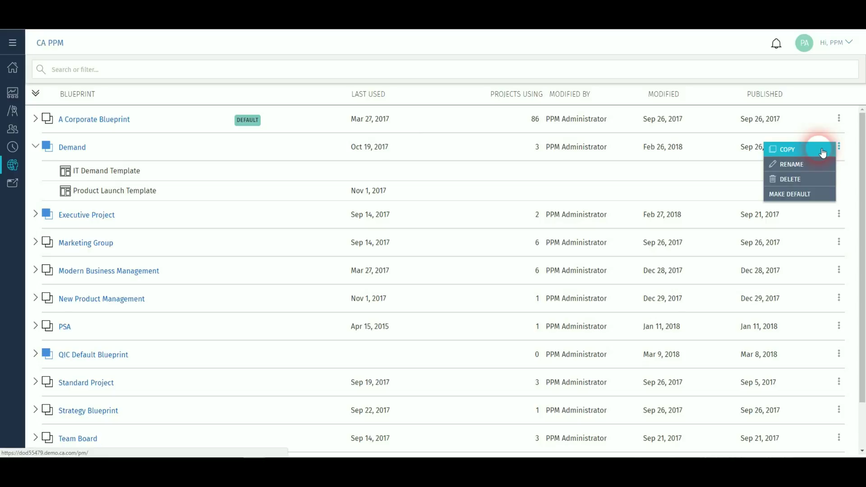
{"action": "left_click", "coordinate": [72, 148]}
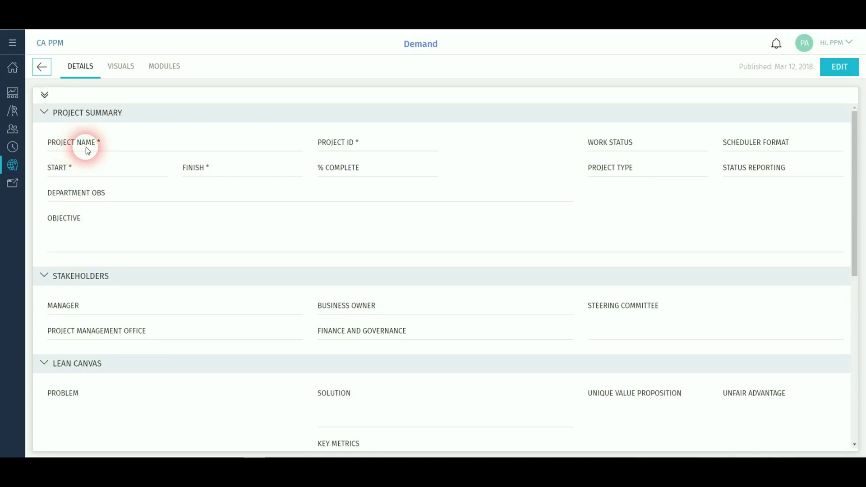
Drag Account Manager into Project Summary and add a New Section after Settings
{"action": "left_click", "coordinate": [837, 72]}
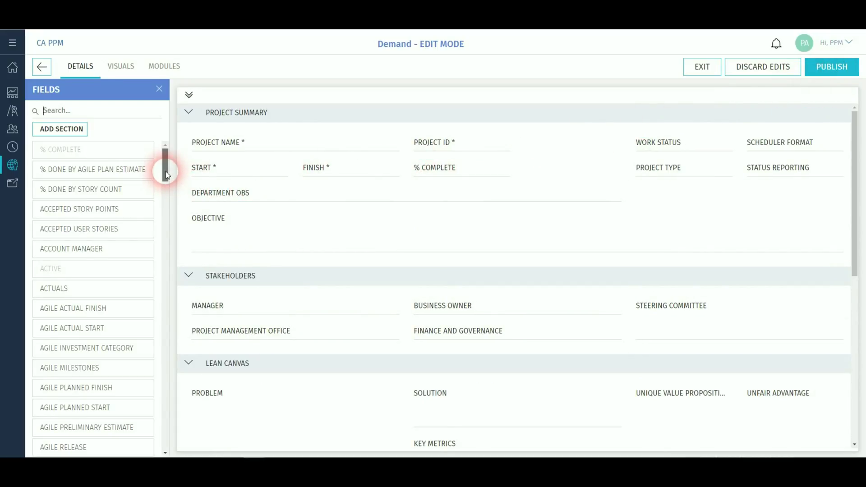
{"action": "left_click_drag", "start_coordinate": [166, 174], "coordinate": [165, 179]}
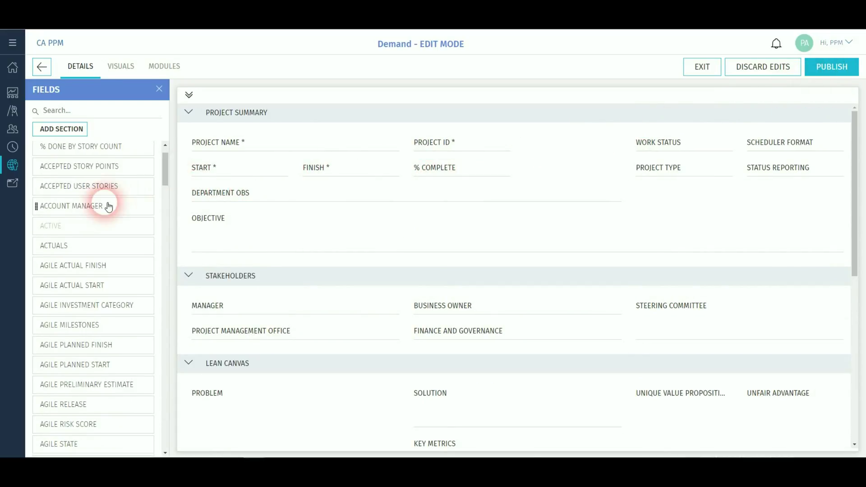
{"action": "left_click_drag", "start_coordinate": [106, 205], "coordinate": [228, 269]}
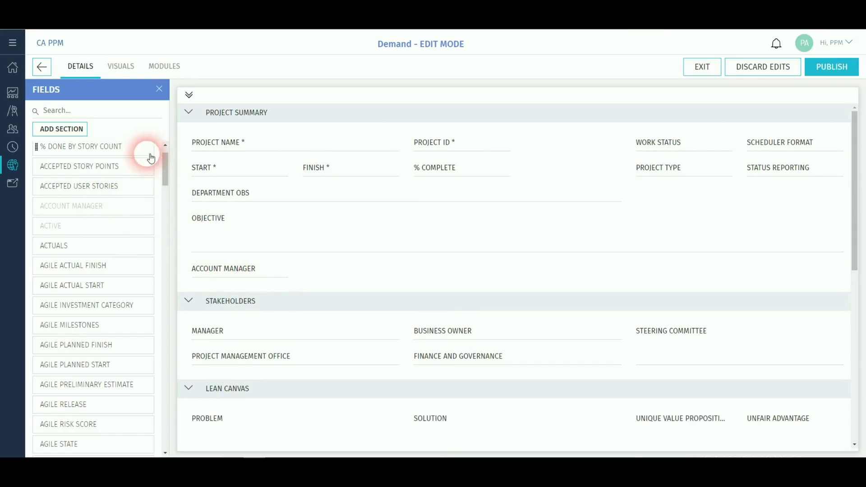
{"action": "left_click", "coordinate": [80, 132]}
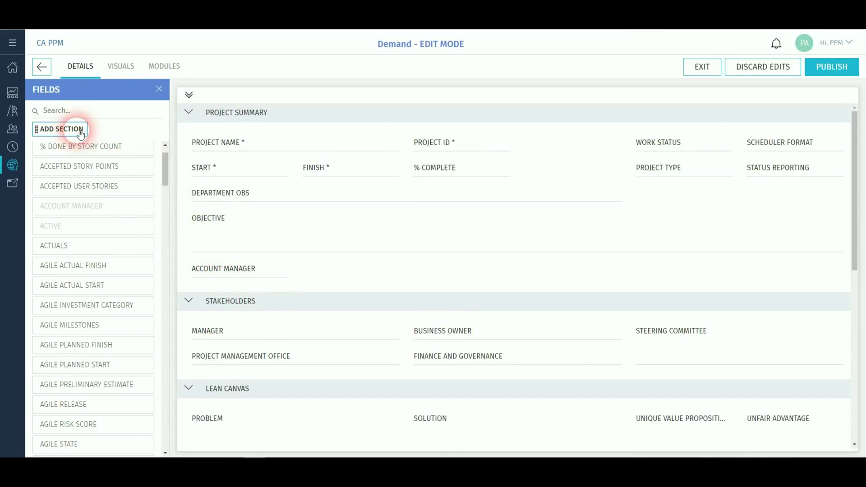
{"action": "left_click", "coordinate": [220, 226]}
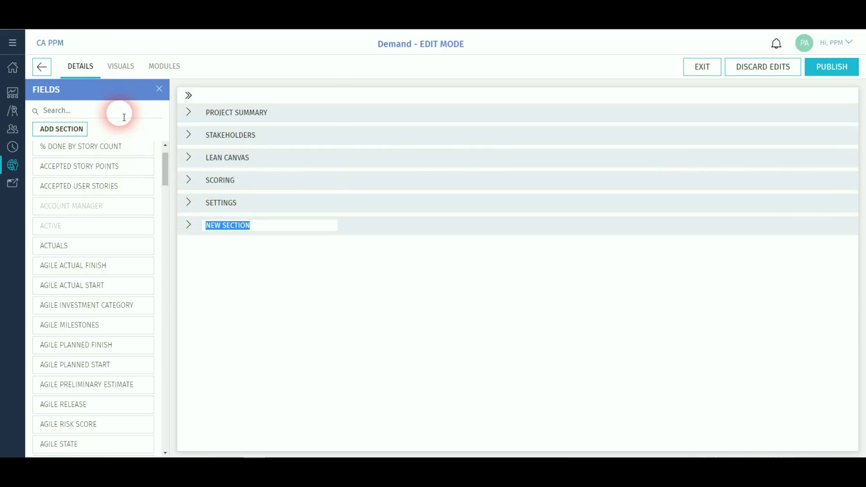
Drag Days Remaining into the empty third visual slot, next to the Finish Date visual
{"action": "left_click", "coordinate": [122, 67]}
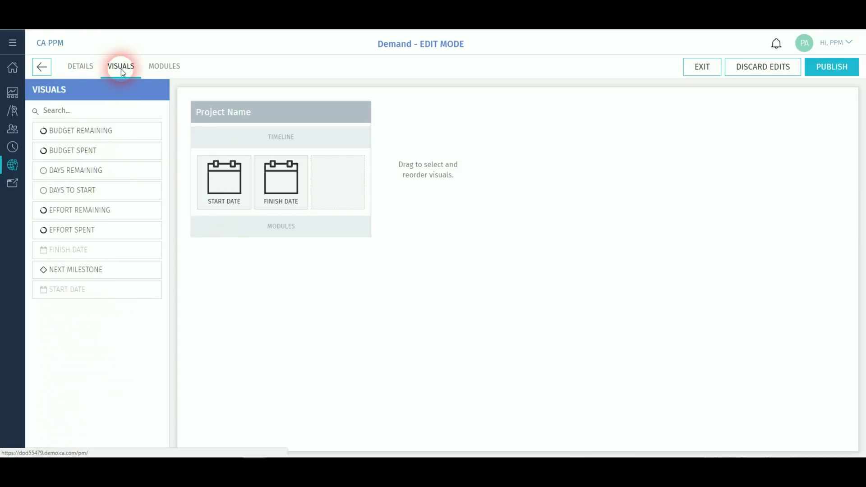
{"action": "left_click_drag", "start_coordinate": [93, 175], "coordinate": [341, 195]}
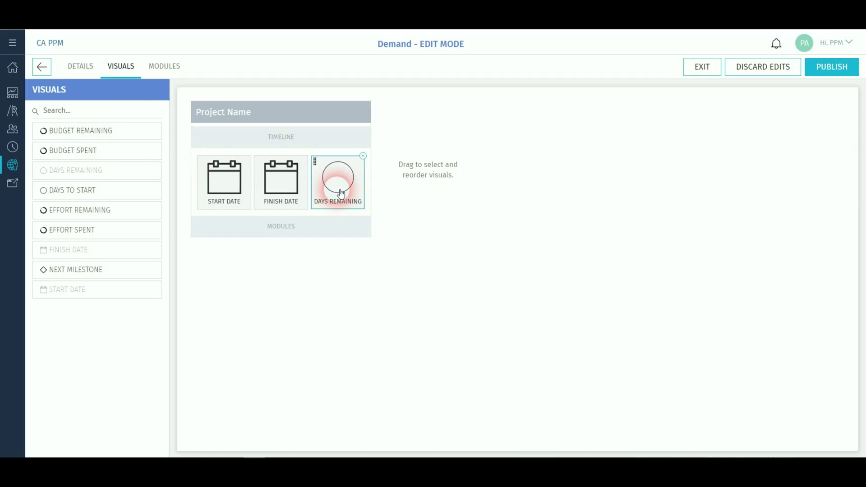
{"action": "left_click", "coordinate": [299, 164]}
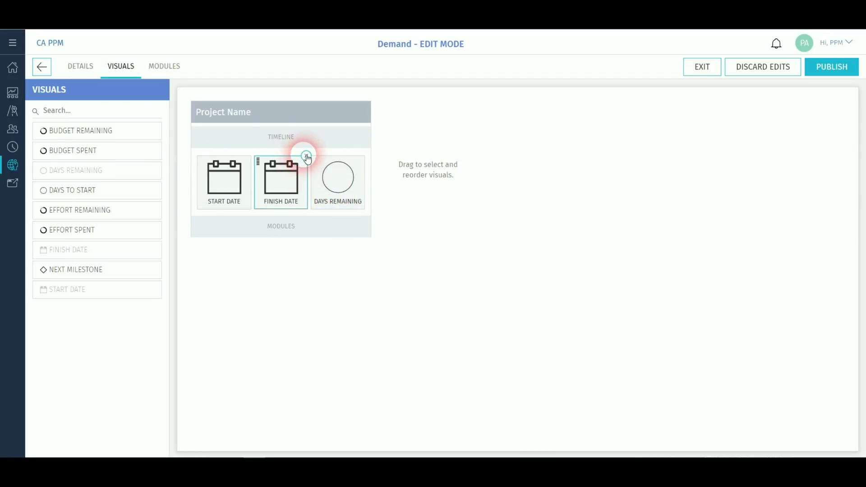
{"action": "left_click", "coordinate": [166, 67]}
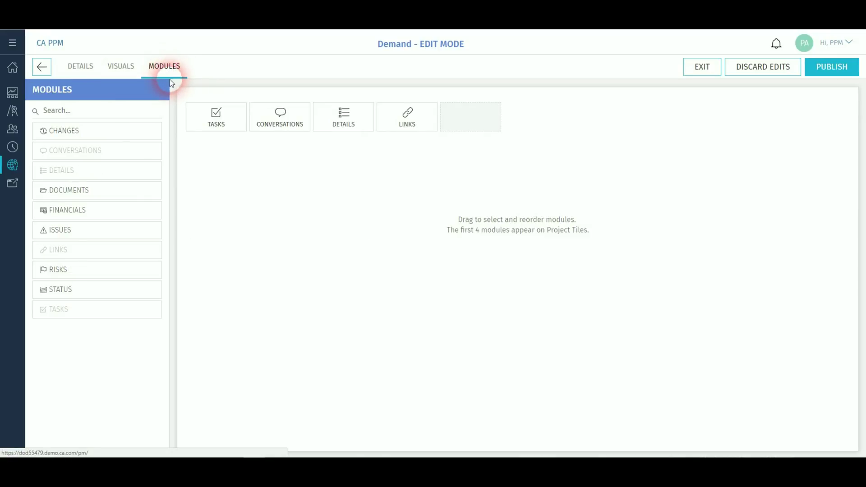
Add Issues and Risks to the fifth and sixth module slots, and move Details ahead of Tasks
{"action": "left_click", "coordinate": [154, 96]}
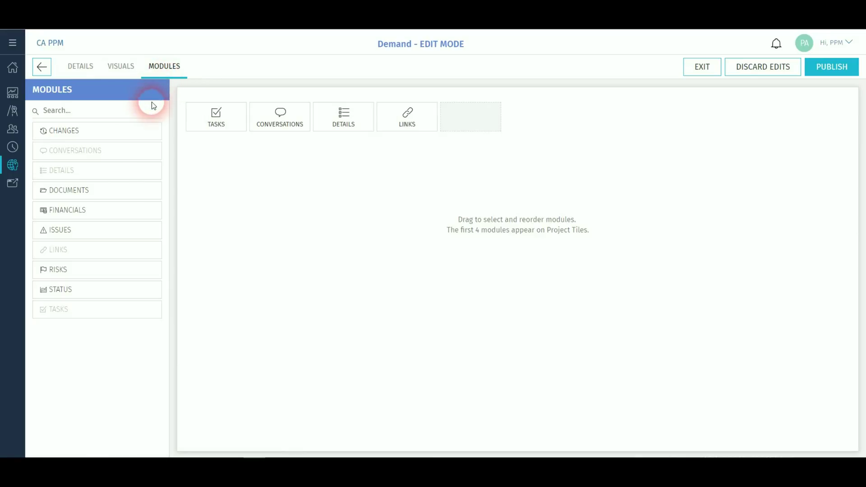
{"action": "mouse_move", "coordinate": [82, 213]}
{"action": "mouse_move", "coordinate": [70, 232]}
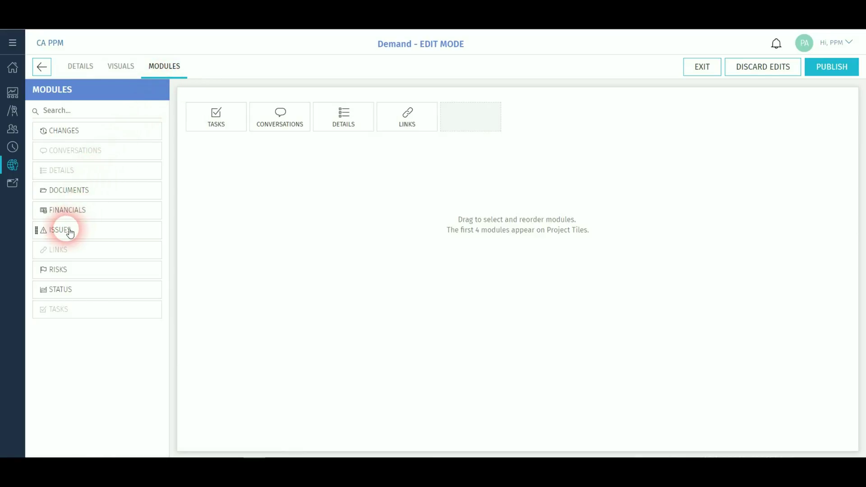
{"action": "left_click_drag", "start_coordinate": [68, 233], "coordinate": [465, 127]}
{"action": "mouse_move", "coordinate": [69, 274]}
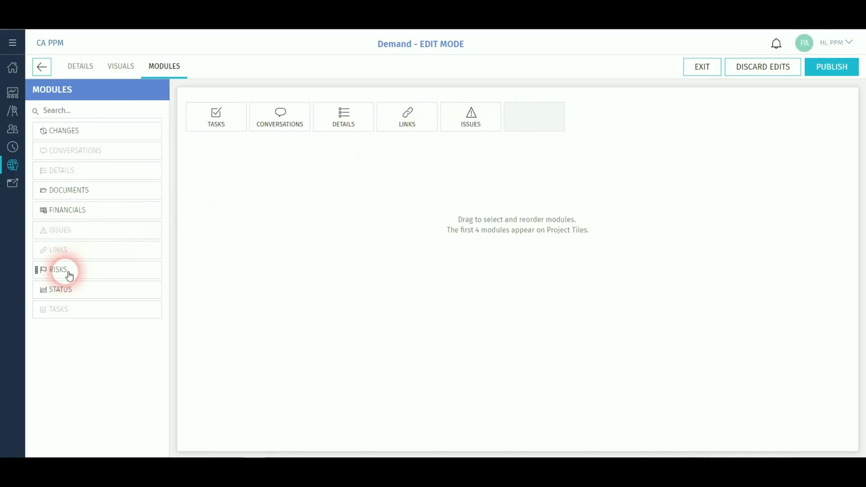
{"action": "left_click_drag", "start_coordinate": [69, 274], "coordinate": [534, 129]}
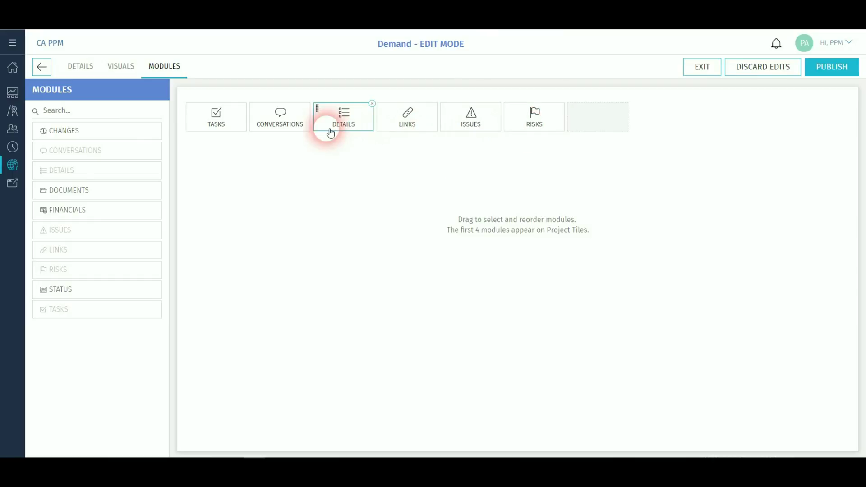
{"action": "left_click_drag", "start_coordinate": [344, 127], "coordinate": [215, 127]}
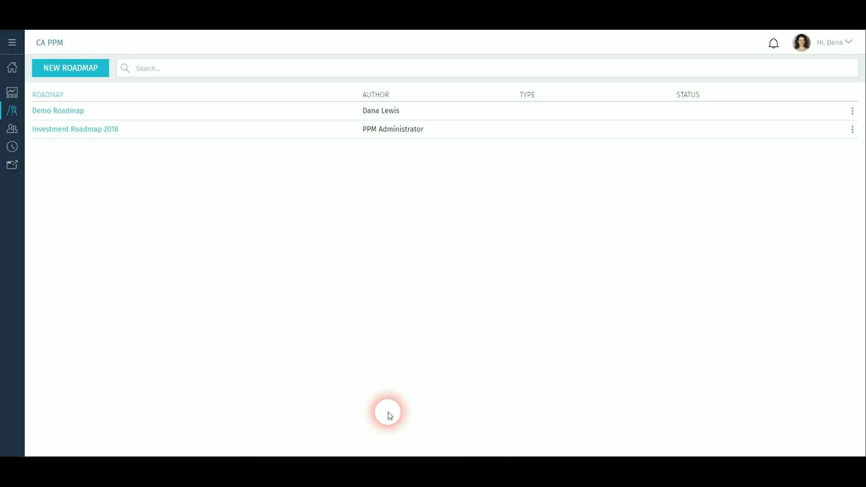
Open Demo Roadmap, try Import from PPM without importing, then compare Initial Load against Plan of Record
{"action": "left_click", "coordinate": [71, 113]}
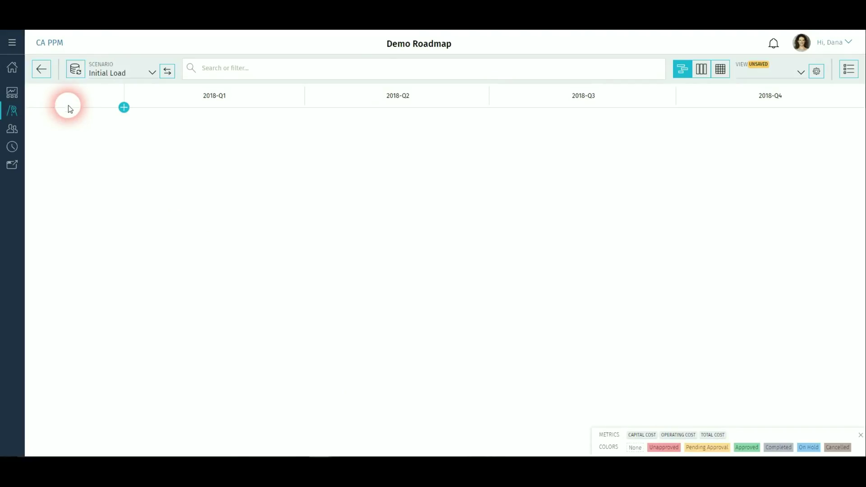
{"action": "left_click", "coordinate": [79, 73]}
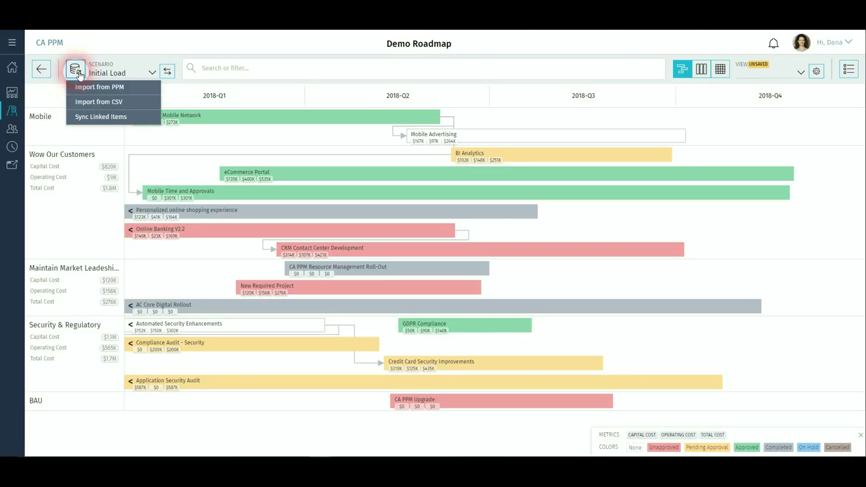
{"action": "left_click", "coordinate": [95, 88]}
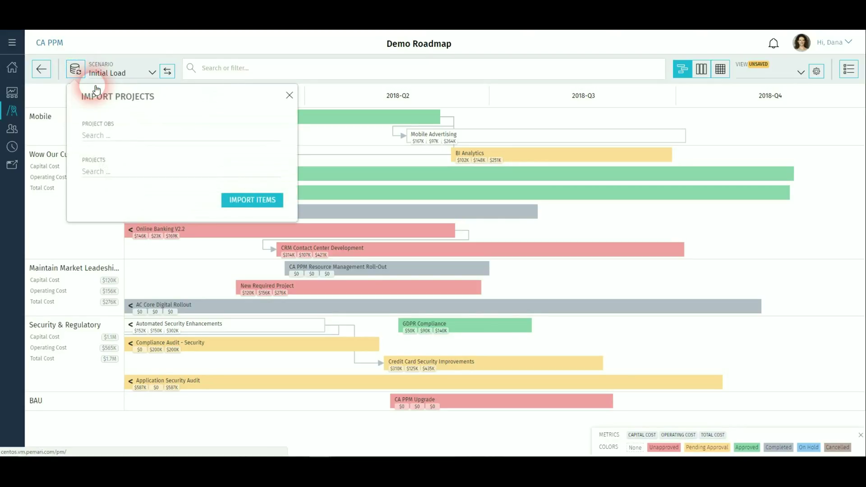
{"action": "left_click", "coordinate": [113, 135]}
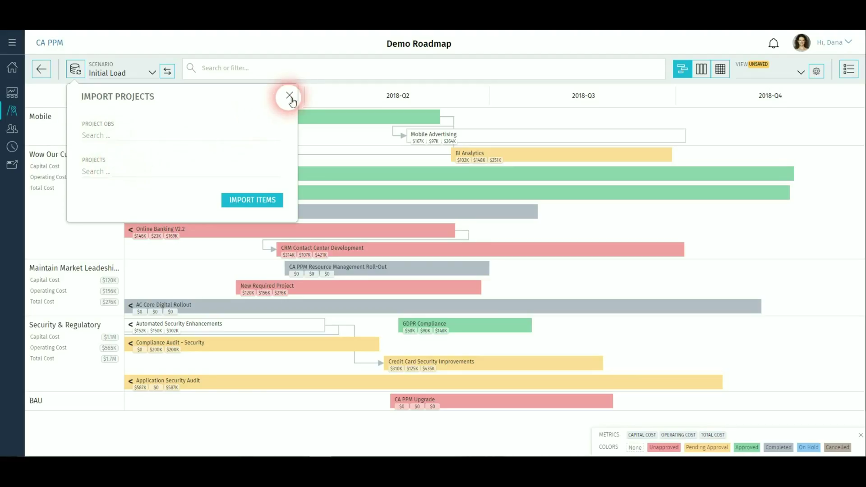
{"action": "left_click", "coordinate": [290, 96]}
{"action": "left_click", "coordinate": [76, 70]}
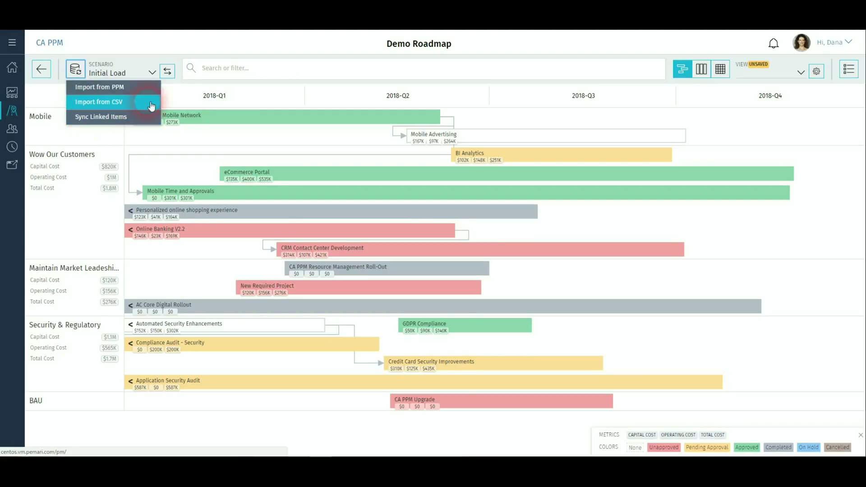
{"action": "left_click", "coordinate": [167, 72]}
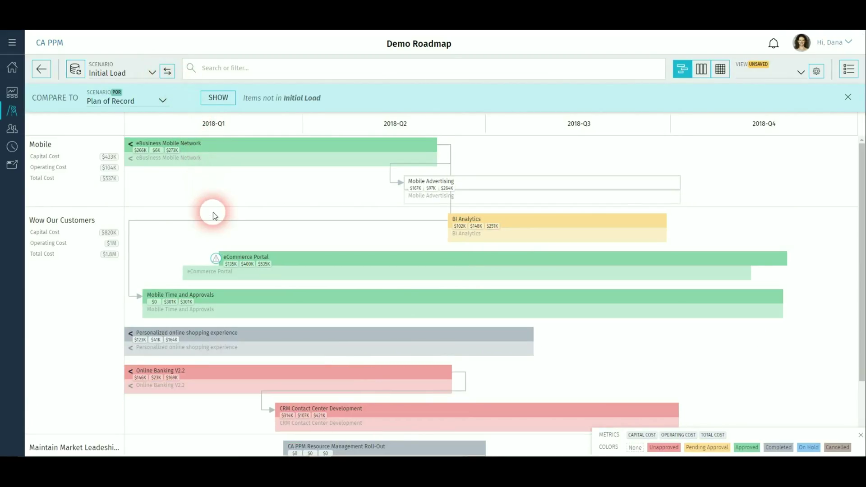
Check the eCommerce Portal comparison card, end the scenario comparison, and show the roadmap filter suggestions
{"action": "mouse_move", "coordinate": [220, 260]}
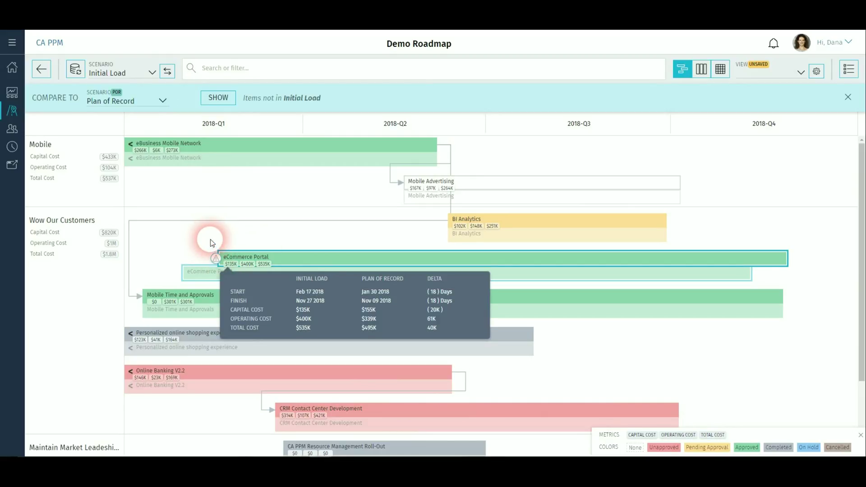
{"action": "left_click", "coordinate": [210, 243]}
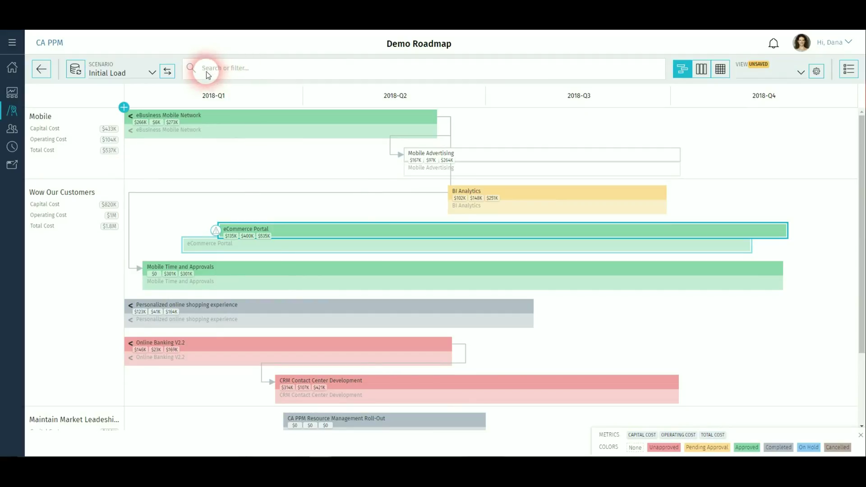
{"action": "left_click", "coordinate": [228, 73]}
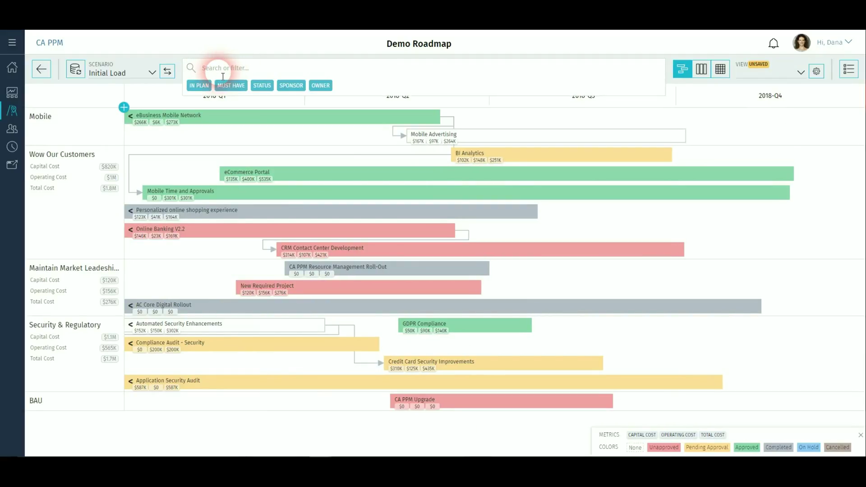
Zoom the Demo Roadmap timeline to 20 with monthly periods, leaving swimlane grouping unchanged
{"action": "left_click", "coordinate": [816, 72]}
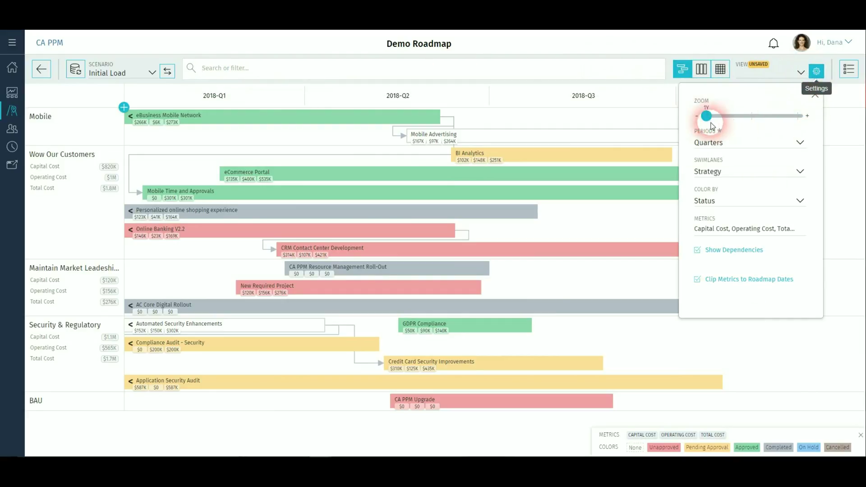
{"action": "left_click_drag", "start_coordinate": [733, 117], "coordinate": [752, 117]}
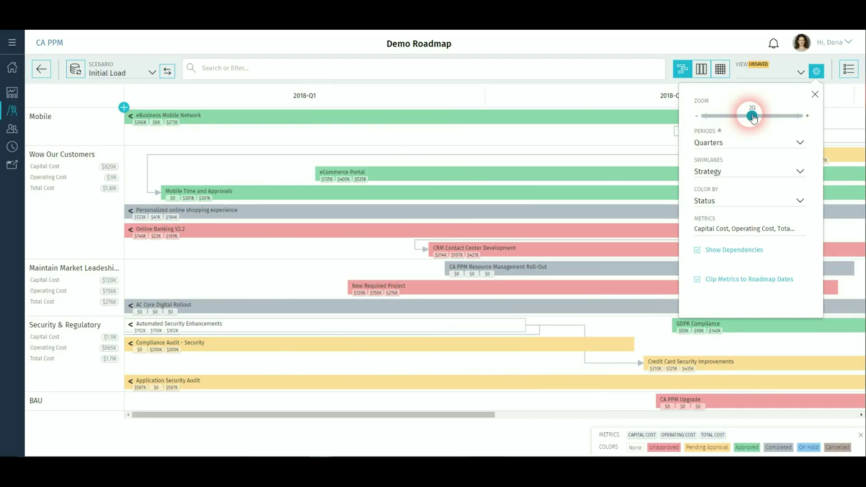
{"action": "left_click", "coordinate": [796, 143]}
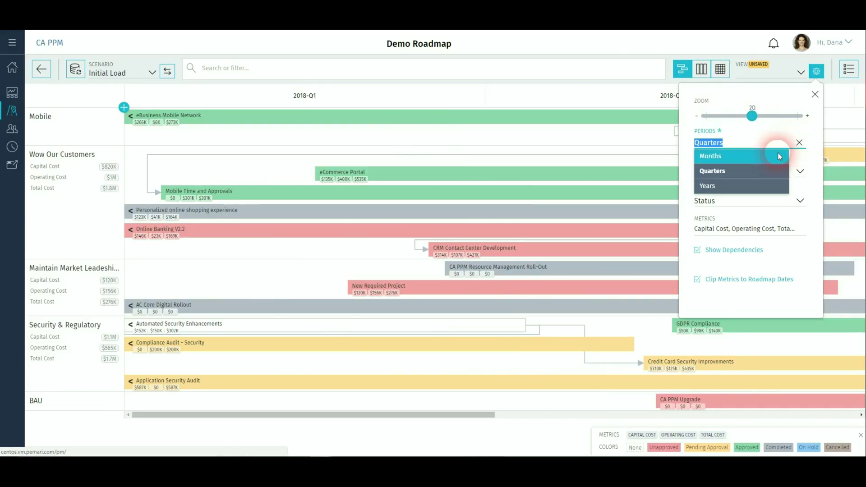
{"action": "left_click", "coordinate": [758, 156]}
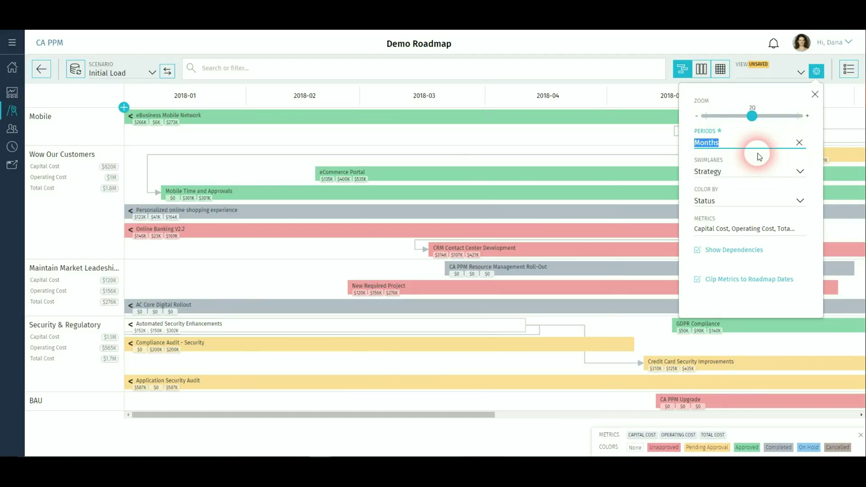
{"action": "left_click", "coordinate": [800, 172]}
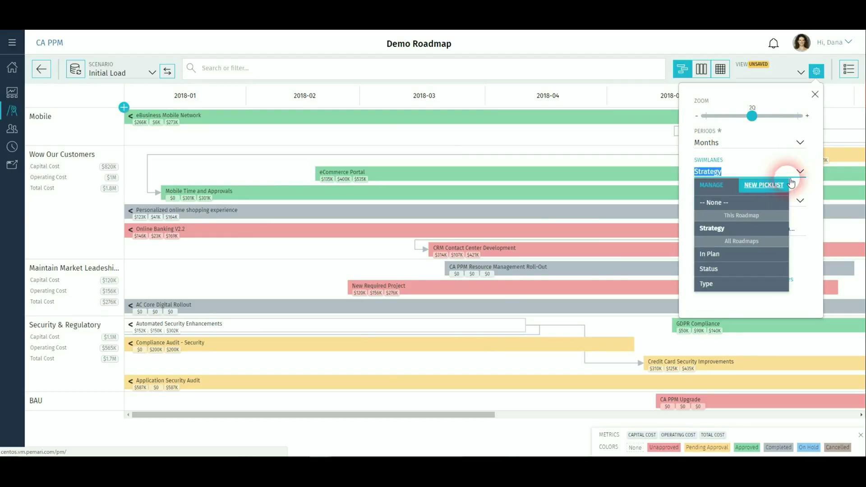
{"action": "left_click", "coordinate": [813, 171]}
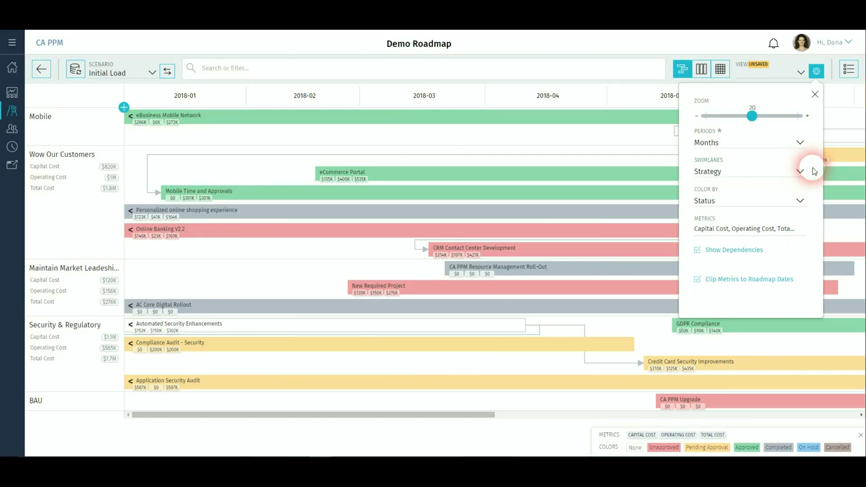
Review the available metrics and keep metrics clipped to roadmap dates
{"action": "left_click", "coordinate": [768, 231]}
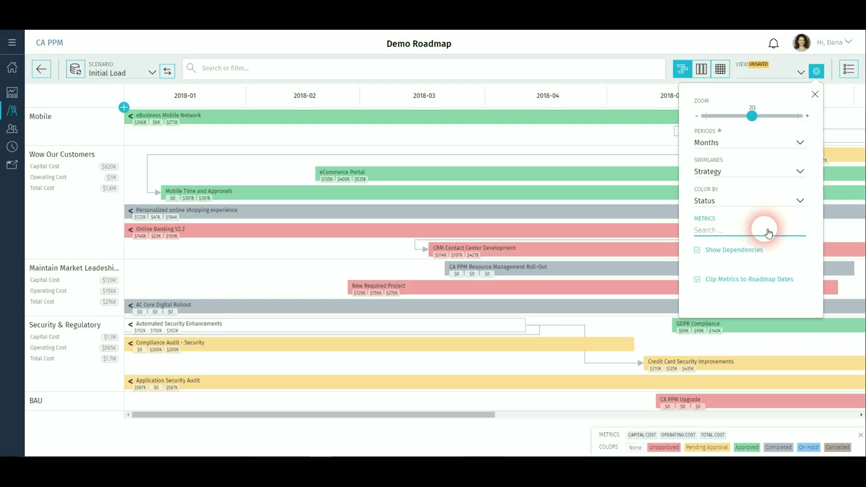
{"action": "scroll", "coordinate": [794, 306], "scroll_direction": "down", "scroll_amount": 3}
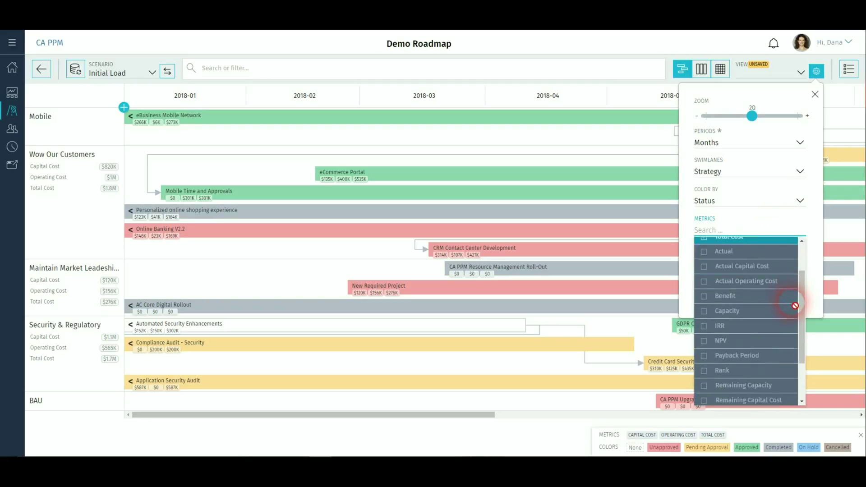
{"action": "scroll", "coordinate": [794, 306], "scroll_direction": "up", "scroll_amount": 3}
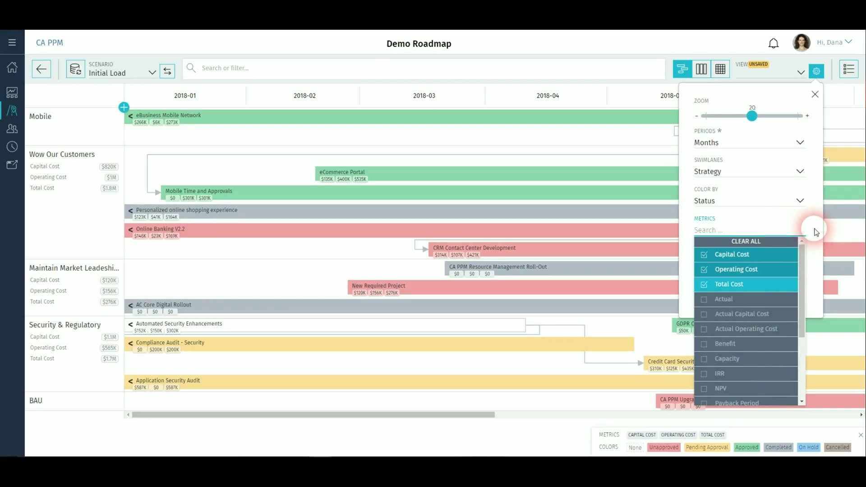
{"action": "left_click", "coordinate": [816, 232]}
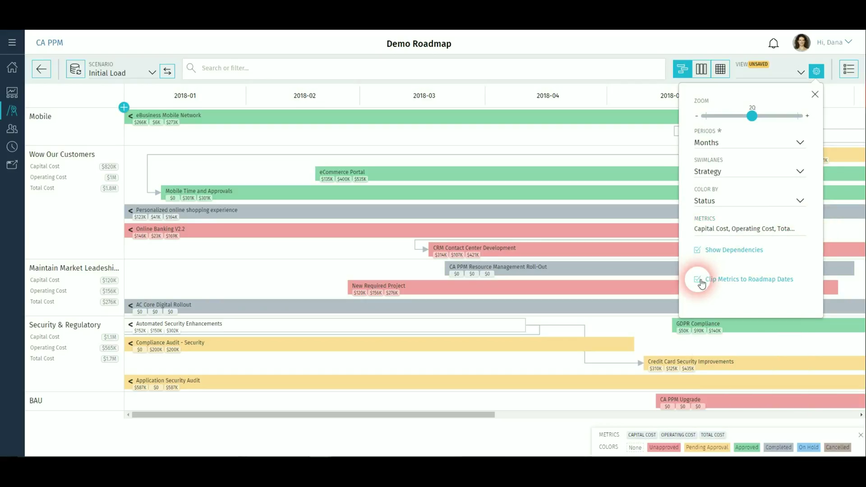
{"action": "left_click", "coordinate": [700, 280]}
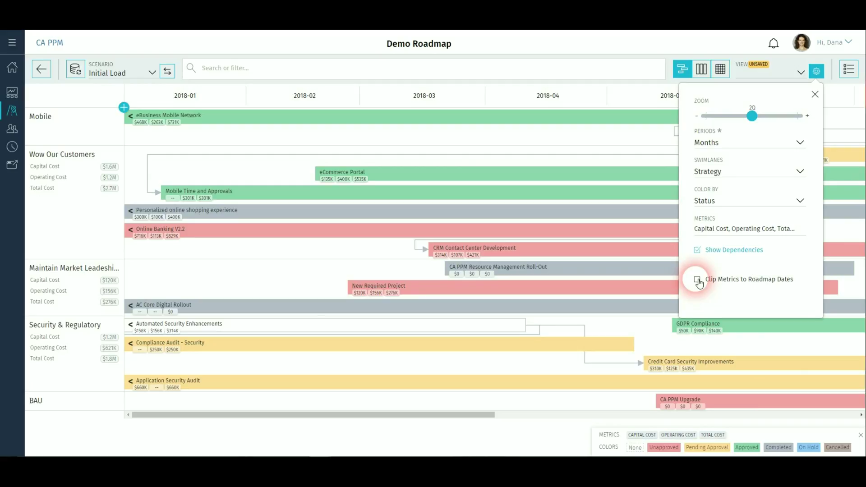
{"action": "left_click", "coordinate": [698, 280]}
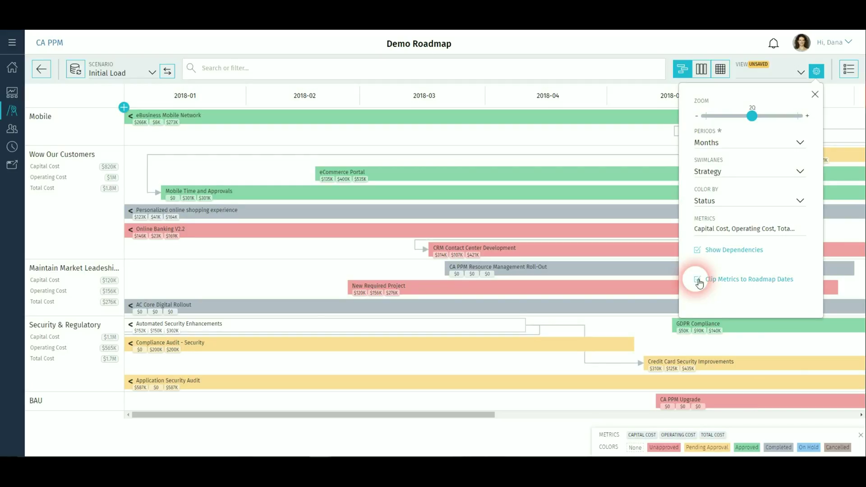
Browse the saved views, then show the Demo Roadmap details: start period 2018, duration 1 Year
{"action": "left_click", "coordinate": [815, 95]}
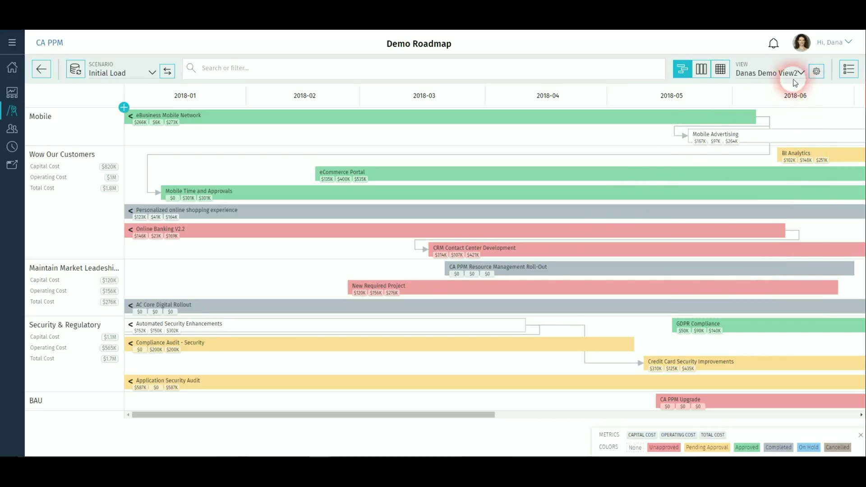
{"action": "left_click", "coordinate": [790, 73]}
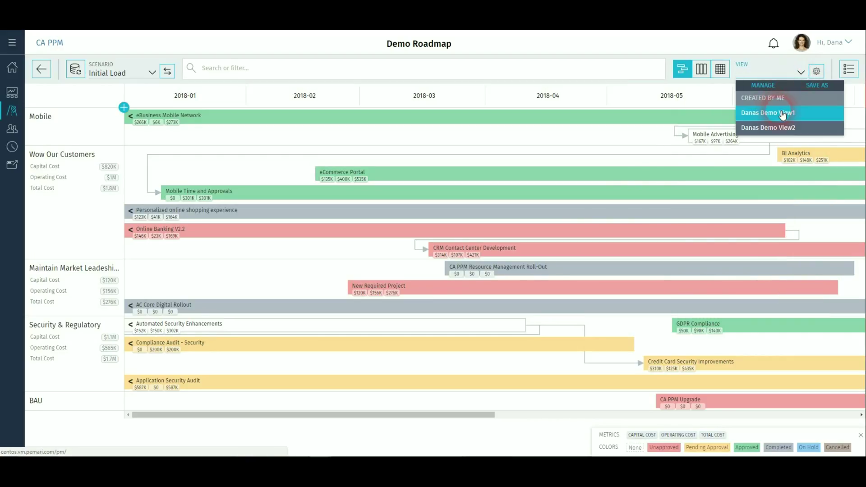
{"action": "left_click", "coordinate": [801, 72]}
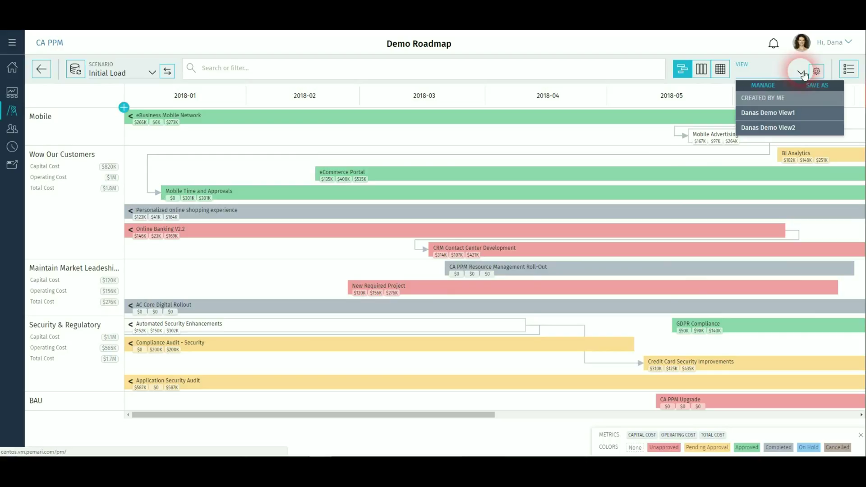
{"action": "left_click", "coordinate": [853, 72]}
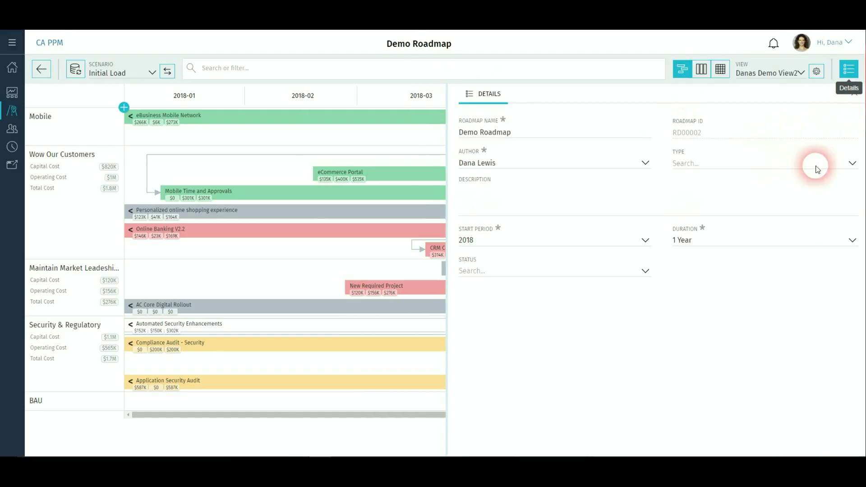
Change the Demo Roadmap type to Investment and close its details panel
{"action": "left_click", "coordinate": [852, 165]}
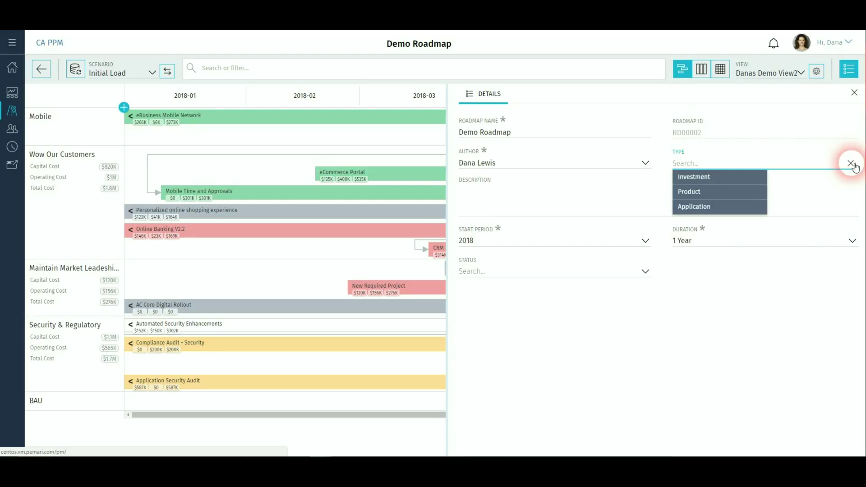
{"action": "left_click", "coordinate": [732, 177]}
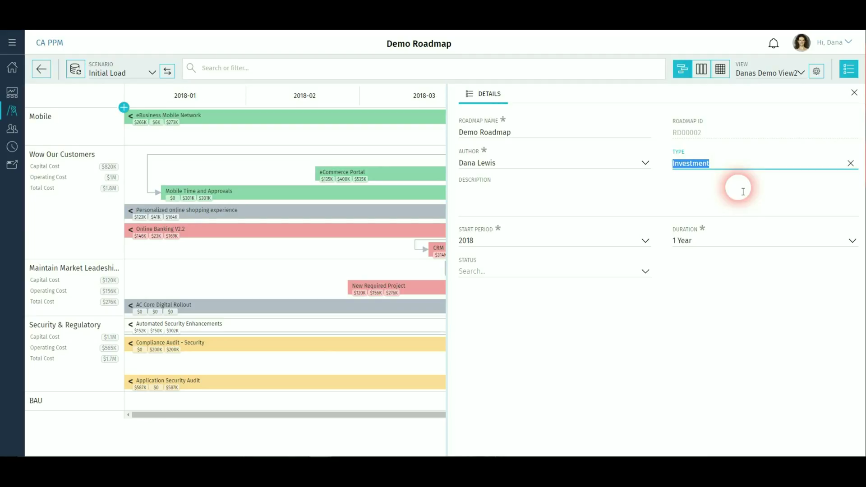
{"action": "left_click", "coordinate": [848, 69]}
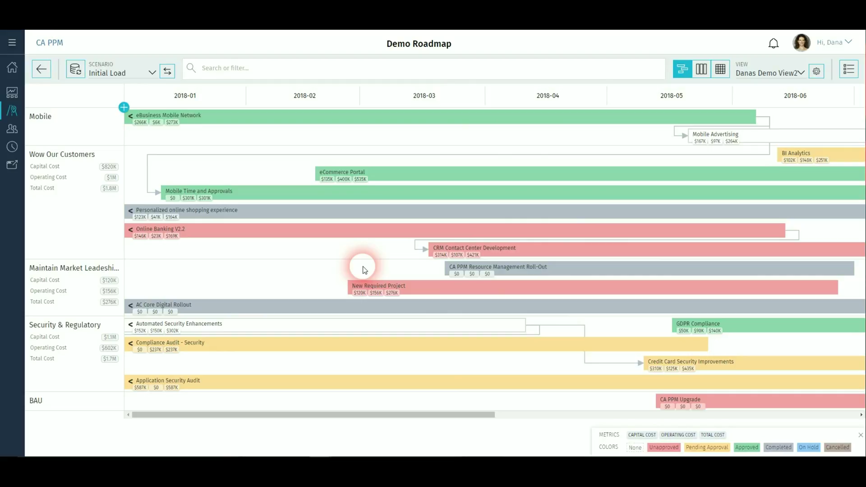
Move New Required Project to Feb 04–Jun 05 2018, then switch to the status board view
{"action": "left_click_drag", "start_coordinate": [364, 283], "coordinate": [289, 299]}
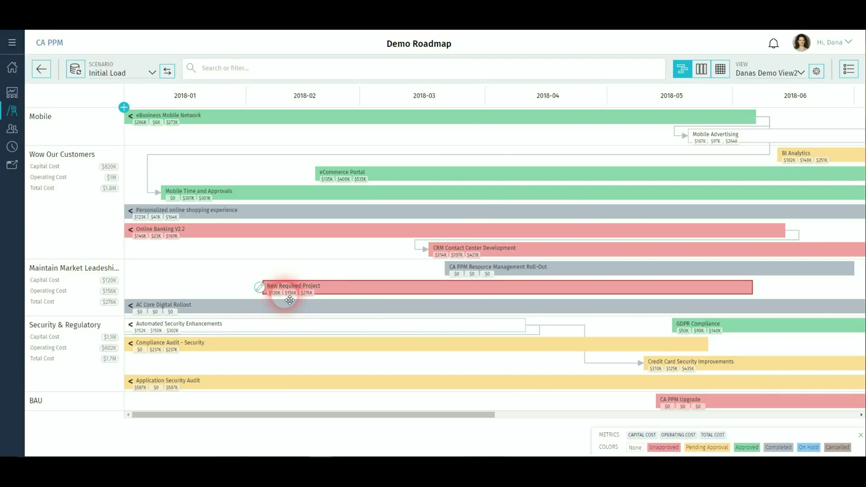
{"action": "left_click", "coordinate": [703, 72]}
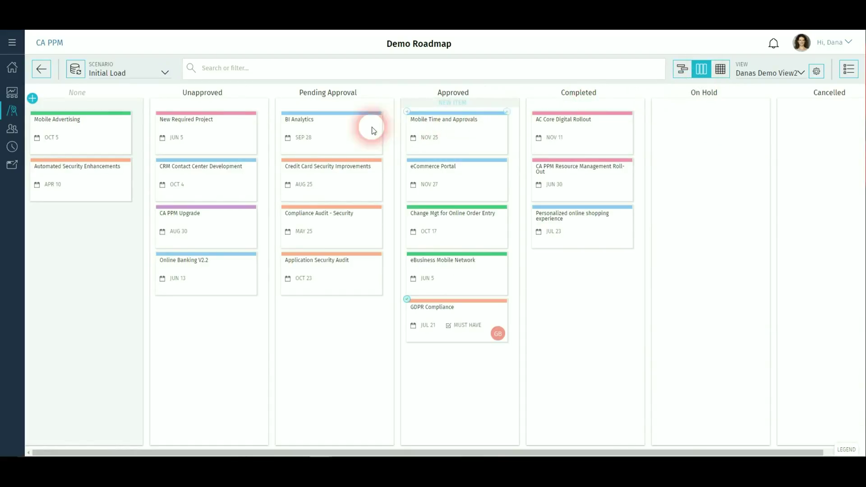
Move Mobile Advertising to On Hold and Automated Security Enhancements to Pending Approval, then view as grid
{"action": "left_click_drag", "start_coordinate": [109, 139], "coordinate": [669, 139]}
{"action": "left_click_drag", "start_coordinate": [69, 145], "coordinate": [289, 337]}
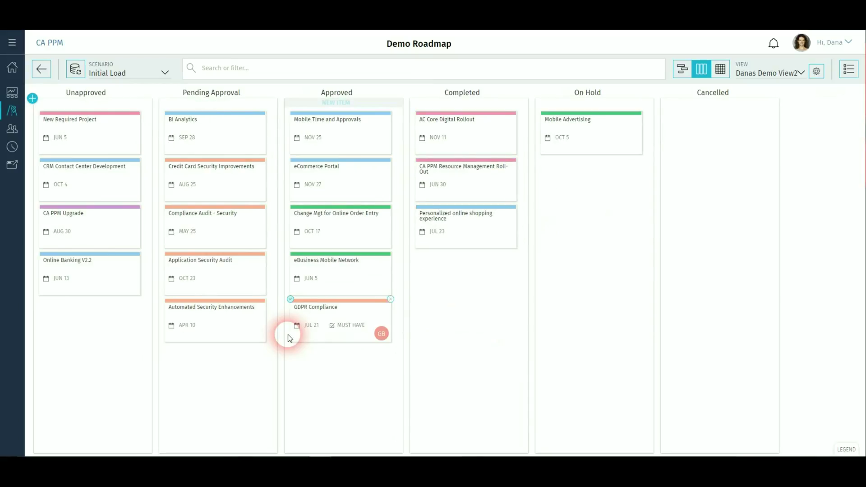
{"action": "left_click", "coordinate": [726, 78]}
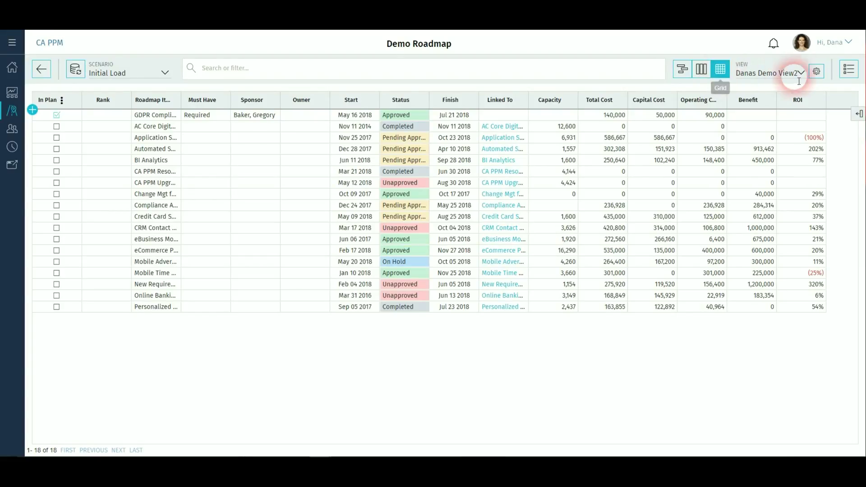
Add Capital Cost, Operating Cost and Capacity targets in the roadmap view settings
{"action": "left_click", "coordinate": [816, 71]}
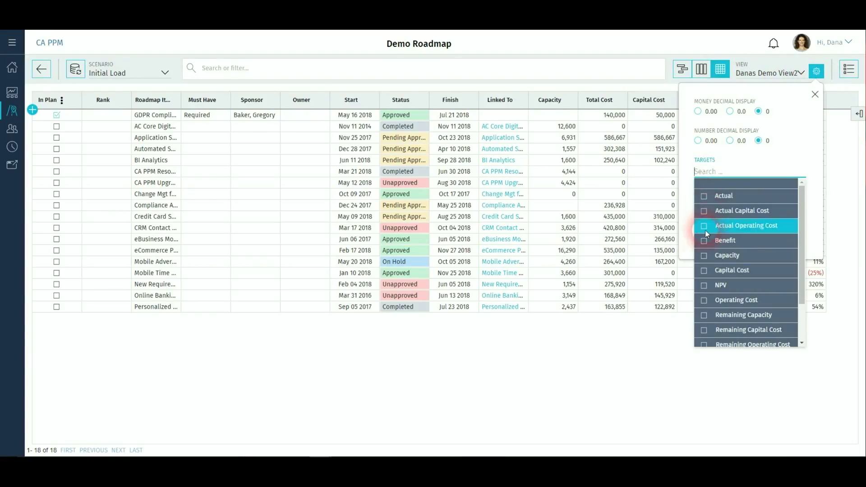
{"action": "left_click", "coordinate": [704, 271]}
{"action": "scroll", "coordinate": [705, 297], "scroll_direction": "down", "scroll_amount": 2}
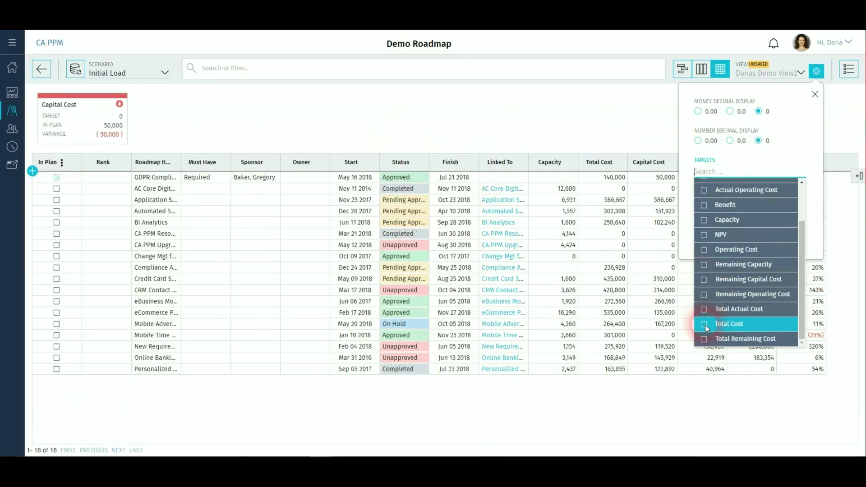
{"action": "left_click", "coordinate": [705, 251]}
{"action": "left_click", "coordinate": [703, 234]}
{"action": "left_click", "coordinate": [815, 95]}
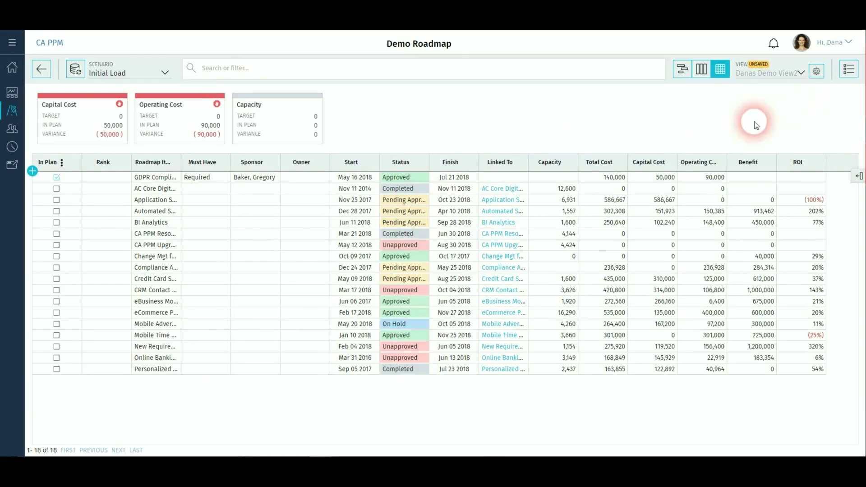
Include AC Core Digital Rollout and Application Security Audit in plan; set target values, Capital Cost 120,000
{"action": "left_click", "coordinate": [56, 188]}
{"action": "left_click", "coordinate": [57, 201]}
{"action": "left_click", "coordinate": [265, 118]}
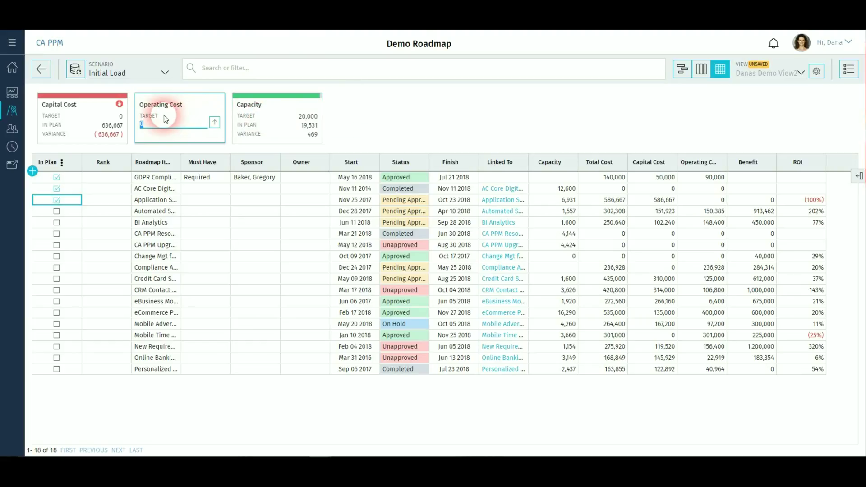
{"action": "left_click", "coordinate": [400, 121]}
{"action": "left_click", "coordinate": [69, 117]}
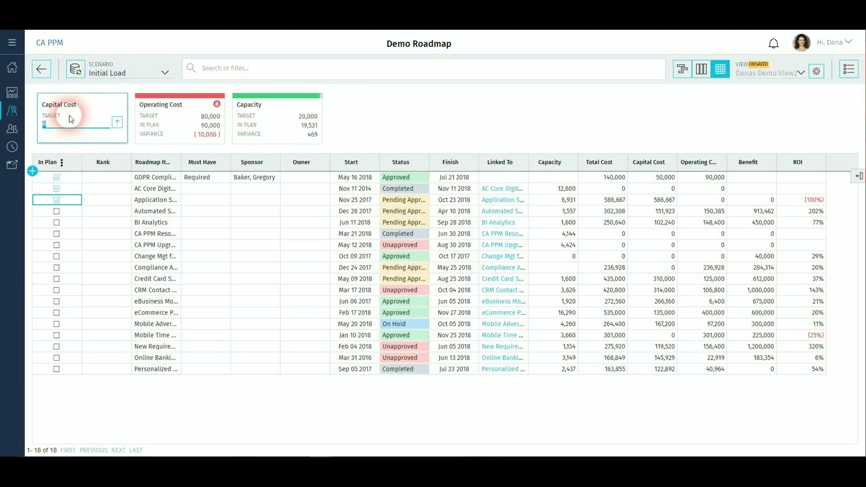
{"action": "type", "text": "120000"}
{"action": "left_click", "coordinate": [380, 119]}
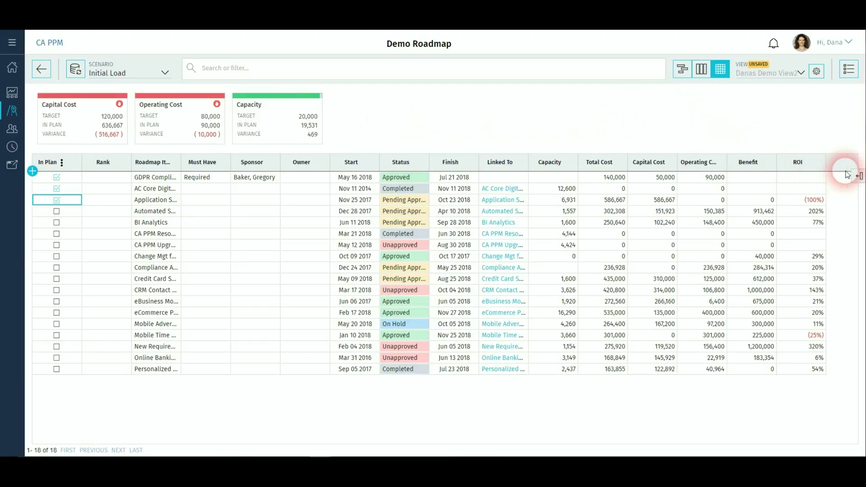
Add the Strategy column to the roadmap grid and drag it between Status and Finish
{"action": "left_click", "coordinate": [859, 179]}
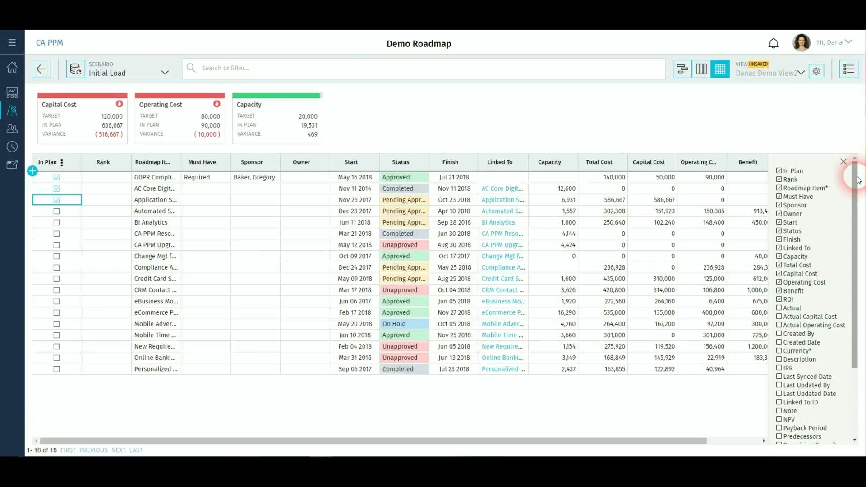
{"action": "scroll", "coordinate": [799, 404], "scroll_direction": "down", "scroll_amount": 3}
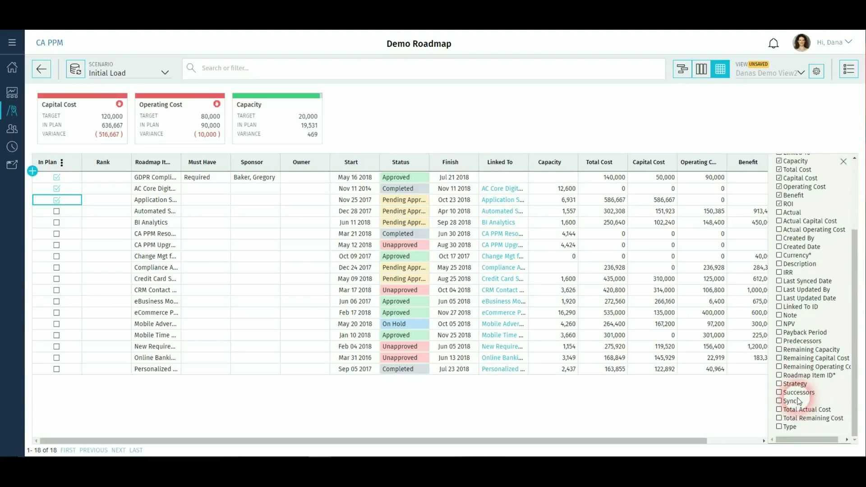
{"action": "left_click", "coordinate": [784, 385]}
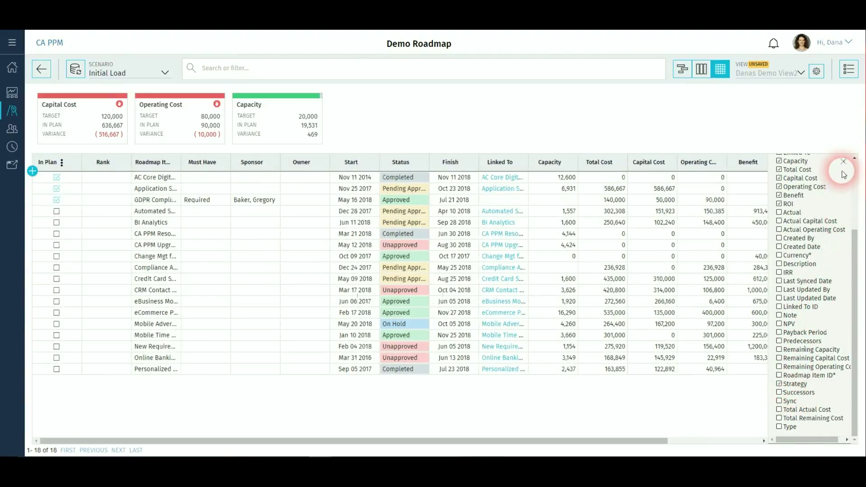
{"action": "left_click", "coordinate": [843, 163]}
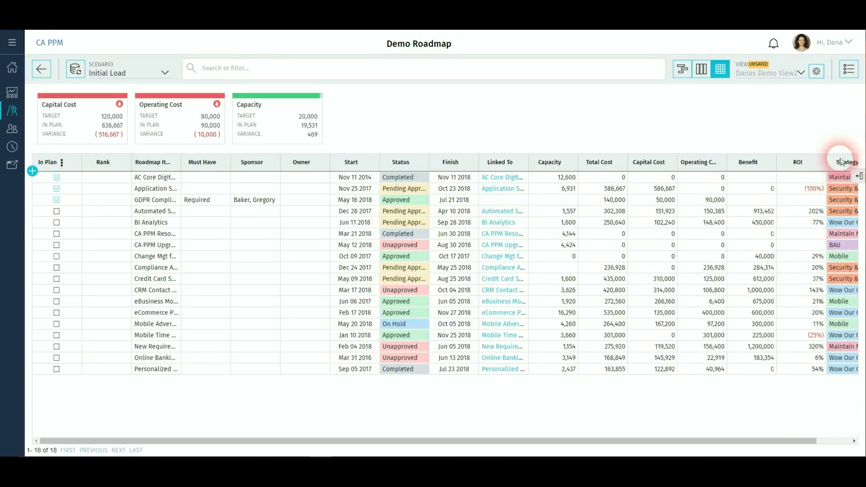
{"action": "left_click_drag", "start_coordinate": [837, 163], "coordinate": [447, 172]}
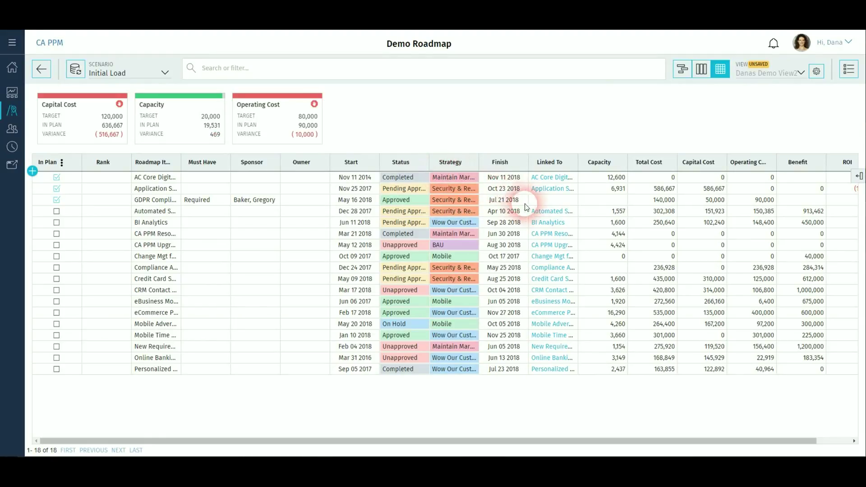
{"action": "left_click", "coordinate": [547, 223]}
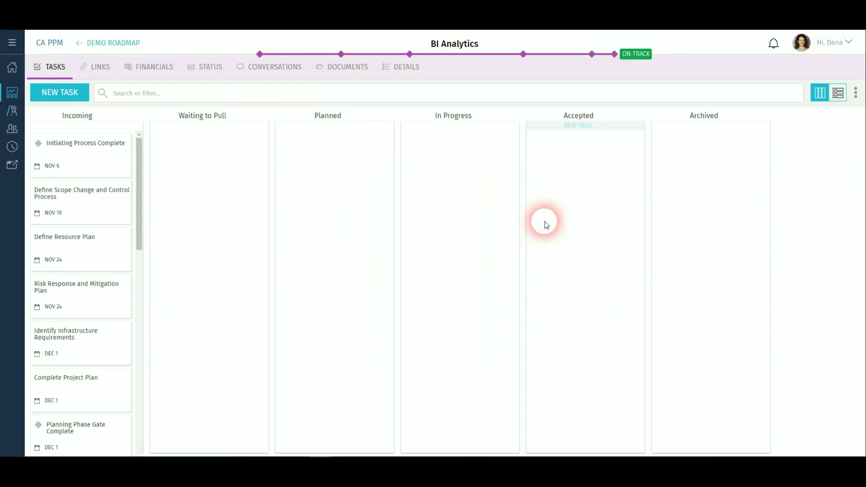
{"action": "left_click", "coordinate": [102, 68]}
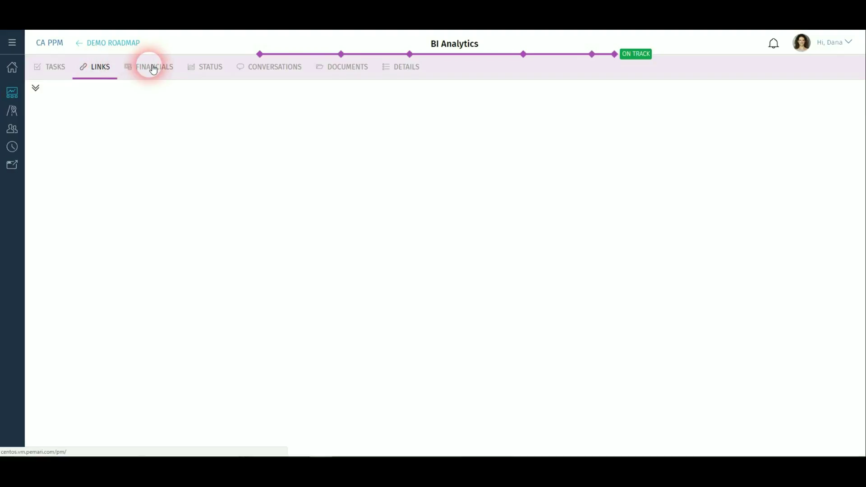
{"action": "left_click", "coordinate": [152, 68]}
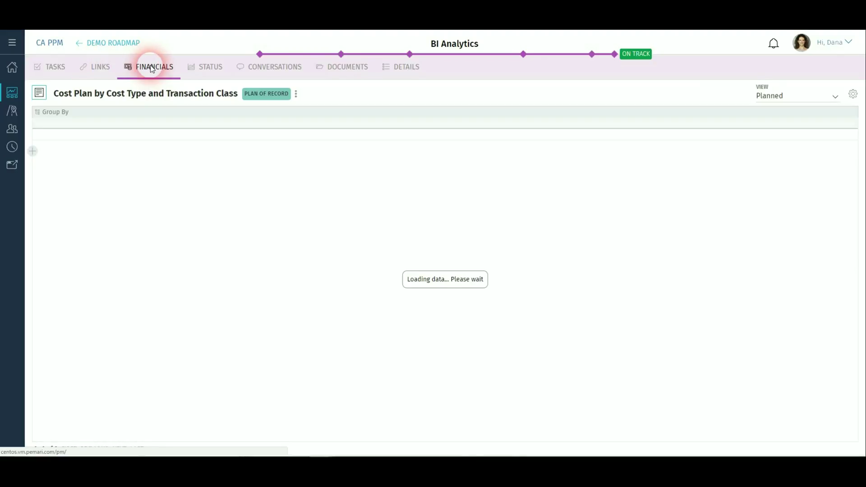
{"action": "left_click", "coordinate": [114, 47]}
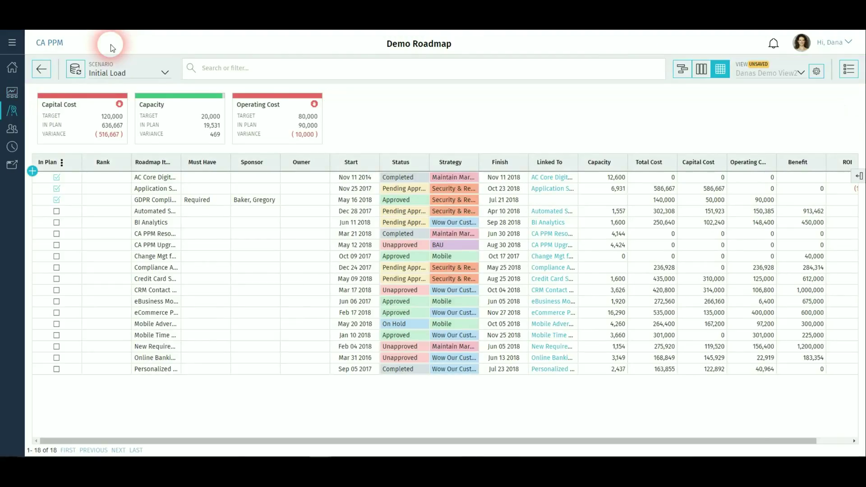
Browse the projects available to link to GDPR Compliance, then close the list without linking
{"action": "left_click", "coordinate": [555, 201]}
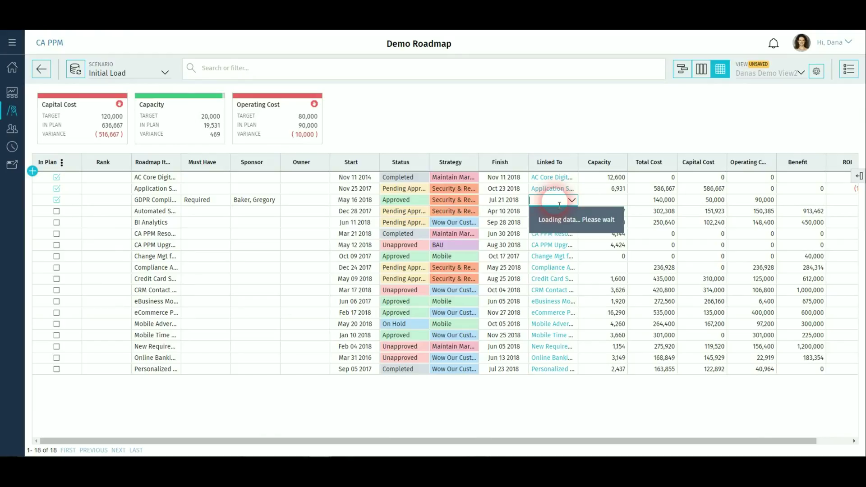
{"action": "scroll", "coordinate": [581, 315], "scroll_direction": "down", "scroll_amount": 3}
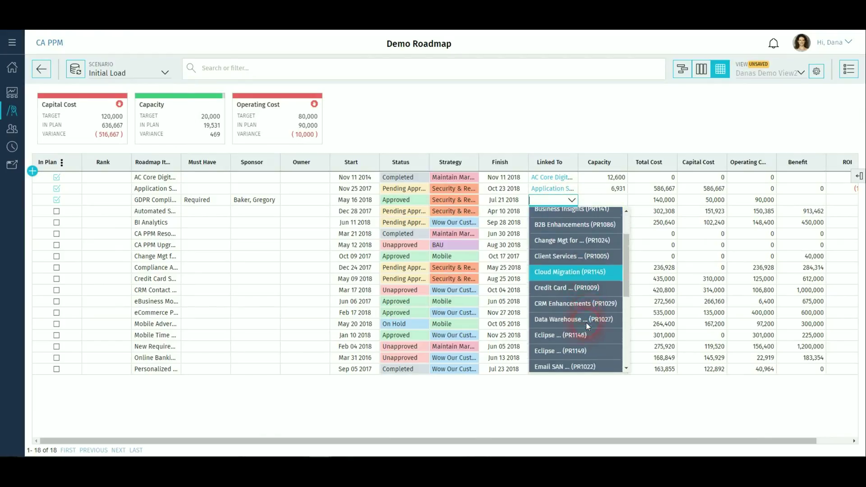
{"action": "scroll", "coordinate": [586, 329], "scroll_direction": "up", "scroll_amount": 3}
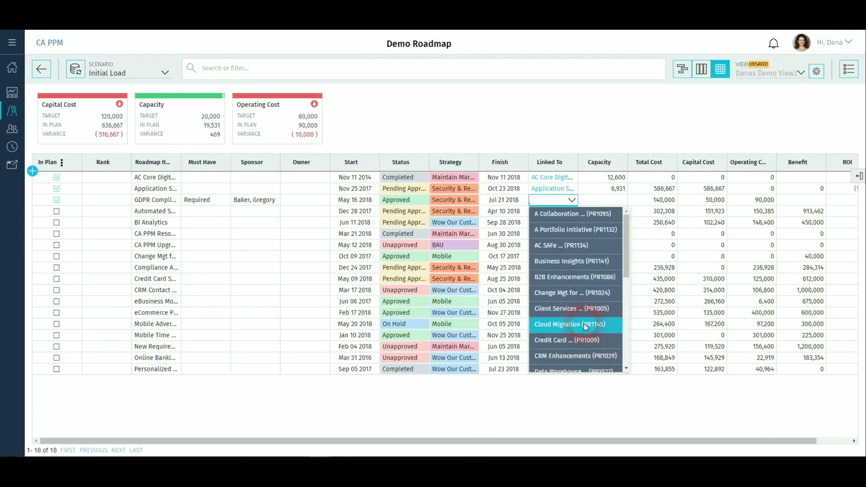
{"action": "left_click", "coordinate": [551, 138]}
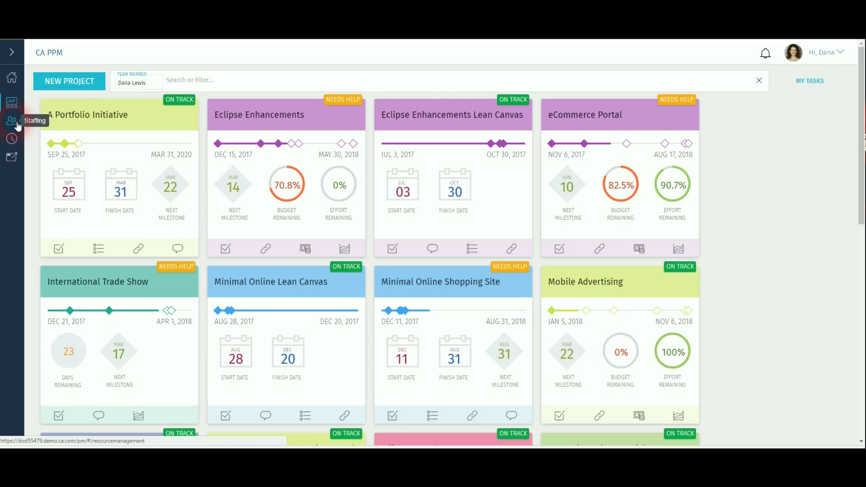
Open the Staffing page showing resource FTE allocations and open role requests
{"action": "left_click", "coordinate": [18, 126]}
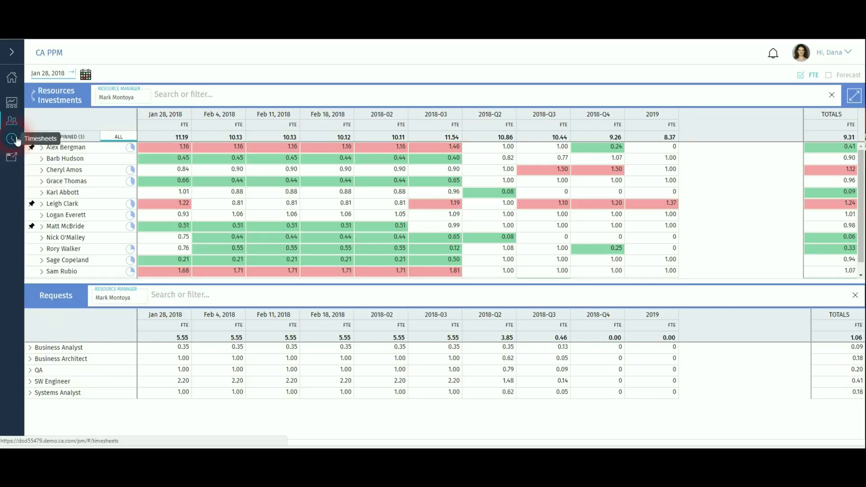
Open My Timesheet for the Mar 5 – Mar 11 week from the Timesheets sidebar icon
{"action": "left_click", "coordinate": [17, 141]}
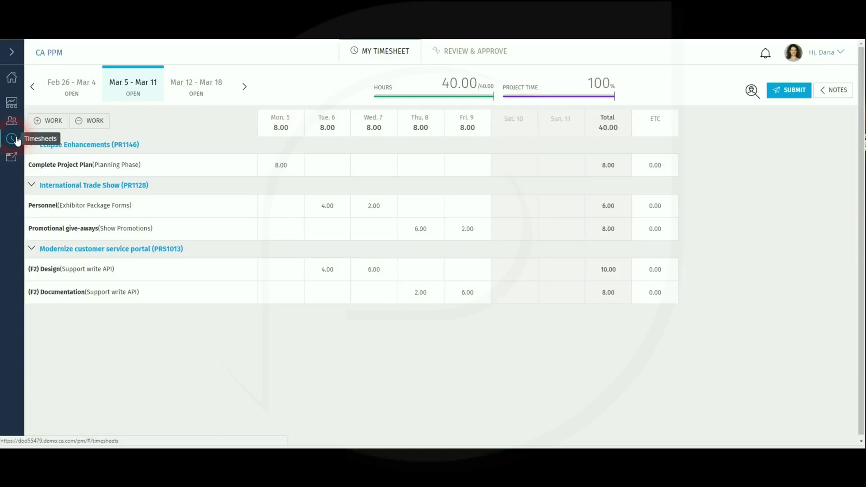